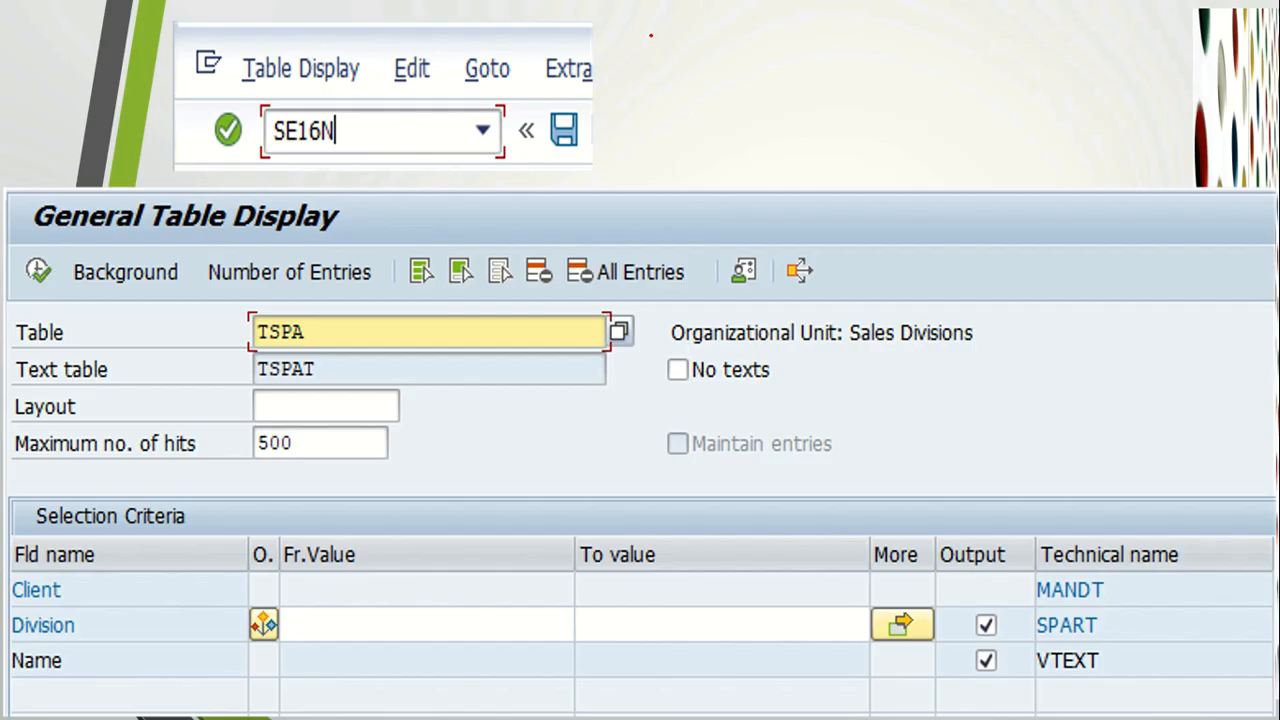
{"action": "mouse_move", "coordinate": [641, 25]}
{"action": "left_mouse_down"}
{"action": "mouse_move", "coordinate": [671, 17]}
{"action": "mouse_move", "coordinate": [656, 44]}
{"action": "left_mouse_up"}
{"action": "mouse_move", "coordinate": [684, 45]}
{"action": "left_mouse_down"}
{"action": "mouse_move", "coordinate": [706, 33]}
{"action": "mouse_move", "coordinate": [712, 44]}
{"action": "left_mouse_up"}
{"action": "left_click_drag", "start_coordinate": [688, 36], "coordinate": [723, 50]}
{"action": "mouse_move", "coordinate": [722, 20]}
{"action": "left_mouse_down"}
{"action": "mouse_move", "coordinate": [740, 47]}
{"action": "mouse_move", "coordinate": [724, 50]}
{"action": "left_mouse_up"}
{"action": "left_click_drag", "start_coordinate": [755, 21], "coordinate": [751, 44]}
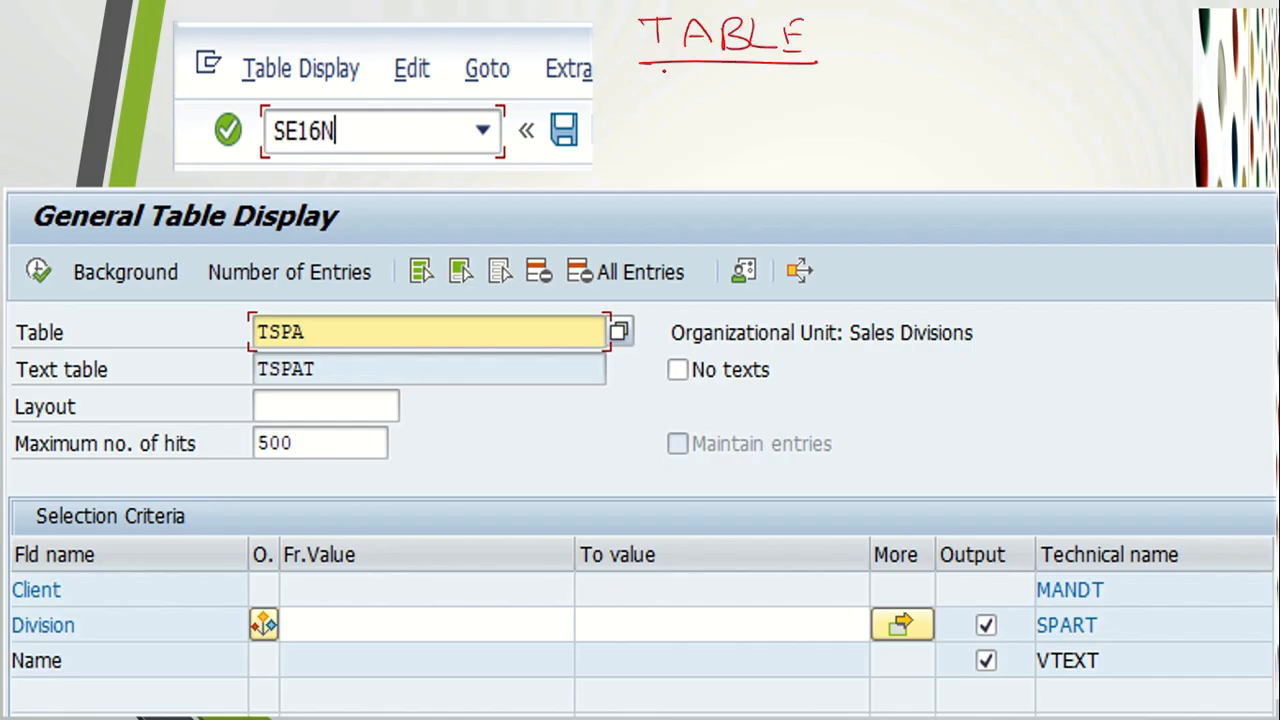
{"action": "left_click_drag", "start_coordinate": [634, 71], "coordinate": [804, 69]}
{"action": "mouse_move", "coordinate": [730, 76]}
{"action": "left_mouse_down"}
{"action": "mouse_move", "coordinate": [733, 98]}
{"action": "mouse_move", "coordinate": [780, 110]}
{"action": "mouse_move", "coordinate": [762, 129]}
{"action": "left_mouse_up"}
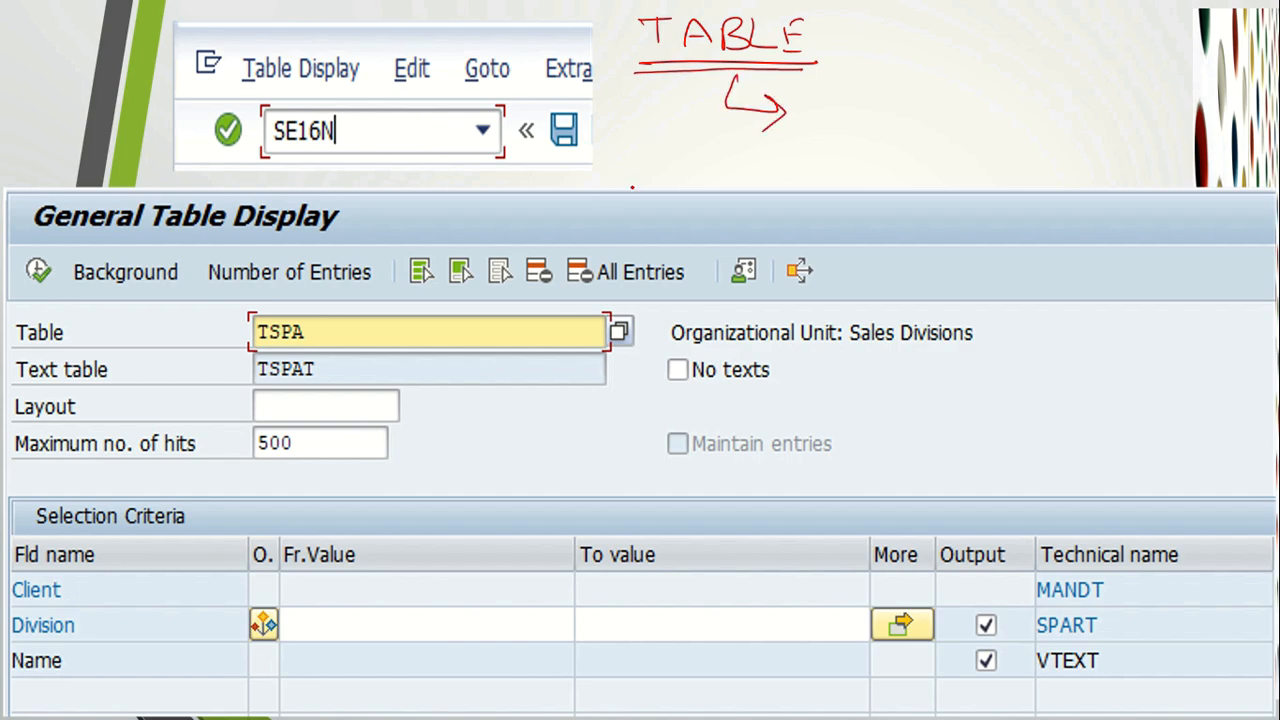
{"action": "mouse_move", "coordinate": [353, 130]}
{"action": "left_mouse_down"}
{"action": "mouse_move", "coordinate": [358, 141]}
{"action": "mouse_move", "coordinate": [393, 117]}
{"action": "left_mouse_up"}
{"action": "left_click_drag", "start_coordinate": [268, 148], "coordinate": [350, 149]}
{"action": "mouse_move", "coordinate": [328, 320]}
{"action": "left_mouse_down"}
{"action": "mouse_move", "coordinate": [252, 320]}
{"action": "mouse_move", "coordinate": [270, 348]}
{"action": "mouse_move", "coordinate": [322, 330]}
{"action": "mouse_move", "coordinate": [314, 314]}
{"action": "left_mouse_up"}
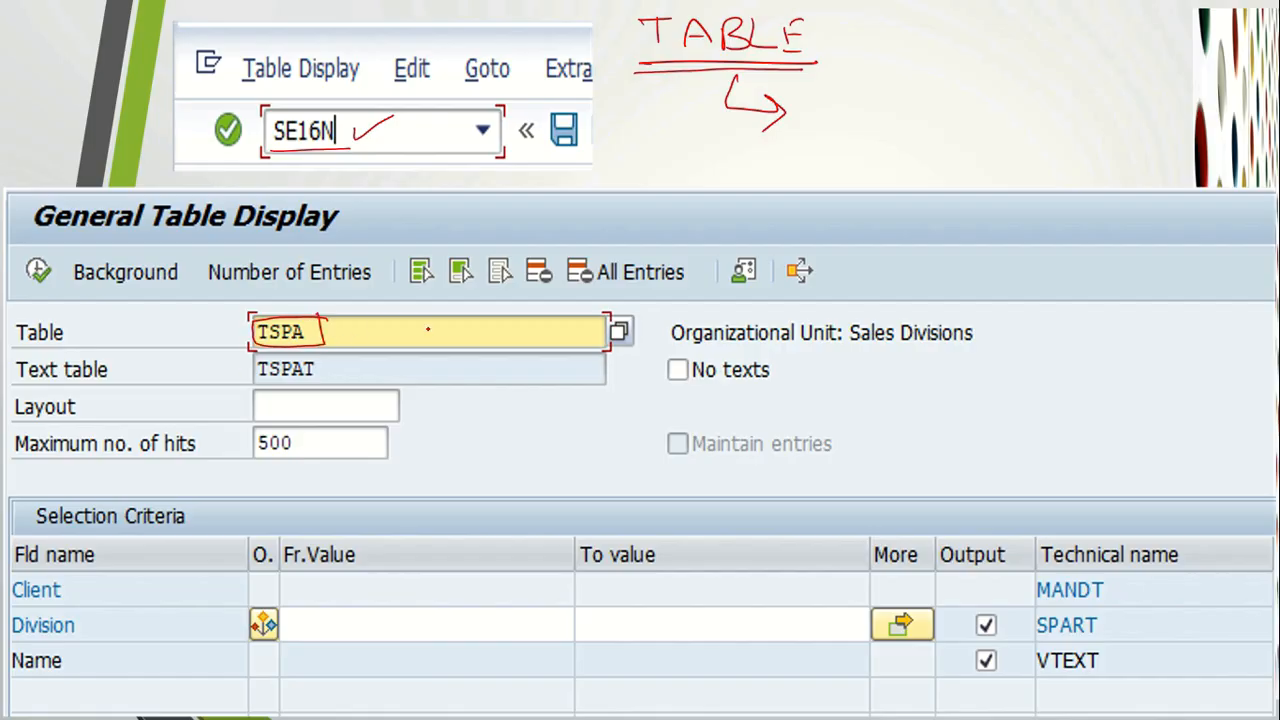
{"action": "left_click_drag", "start_coordinate": [852, 345], "coordinate": [993, 344]}
{"action": "mouse_move", "coordinate": [21, 295]}
{"action": "left_mouse_down"}
{"action": "mouse_move", "coordinate": [52, 276]}
{"action": "mouse_move", "coordinate": [12, 252]}
{"action": "mouse_move", "coordinate": [30, 300]}
{"action": "mouse_move", "coordinate": [46, 296]}
{"action": "mouse_move", "coordinate": [66, 252]}
{"action": "left_mouse_up"}
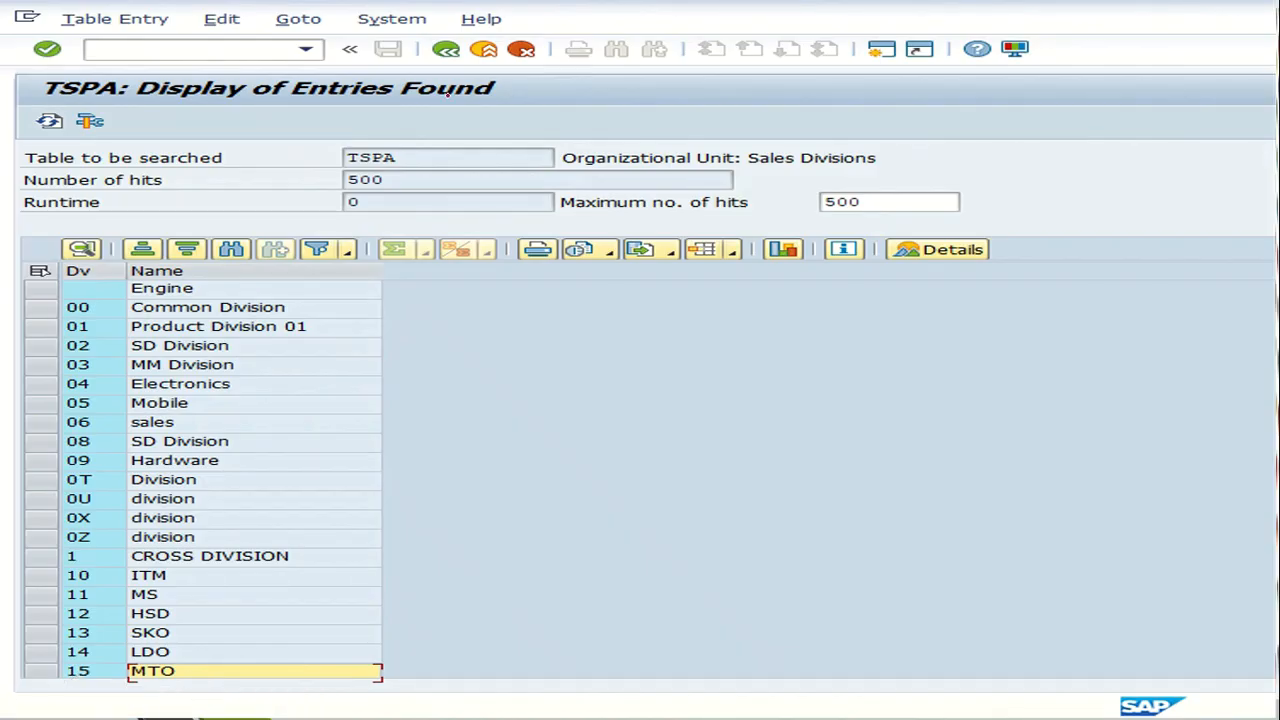
{"action": "left_click_drag", "start_coordinate": [408, 155], "coordinate": [446, 150]}
{"action": "mouse_move", "coordinate": [575, 225]}
{"action": "left_mouse_down"}
{"action": "mouse_move", "coordinate": [782, 215]}
{"action": "mouse_move", "coordinate": [676, 189]}
{"action": "mouse_move", "coordinate": [555, 203]}
{"action": "mouse_move", "coordinate": [560, 222]}
{"action": "left_mouse_up"}
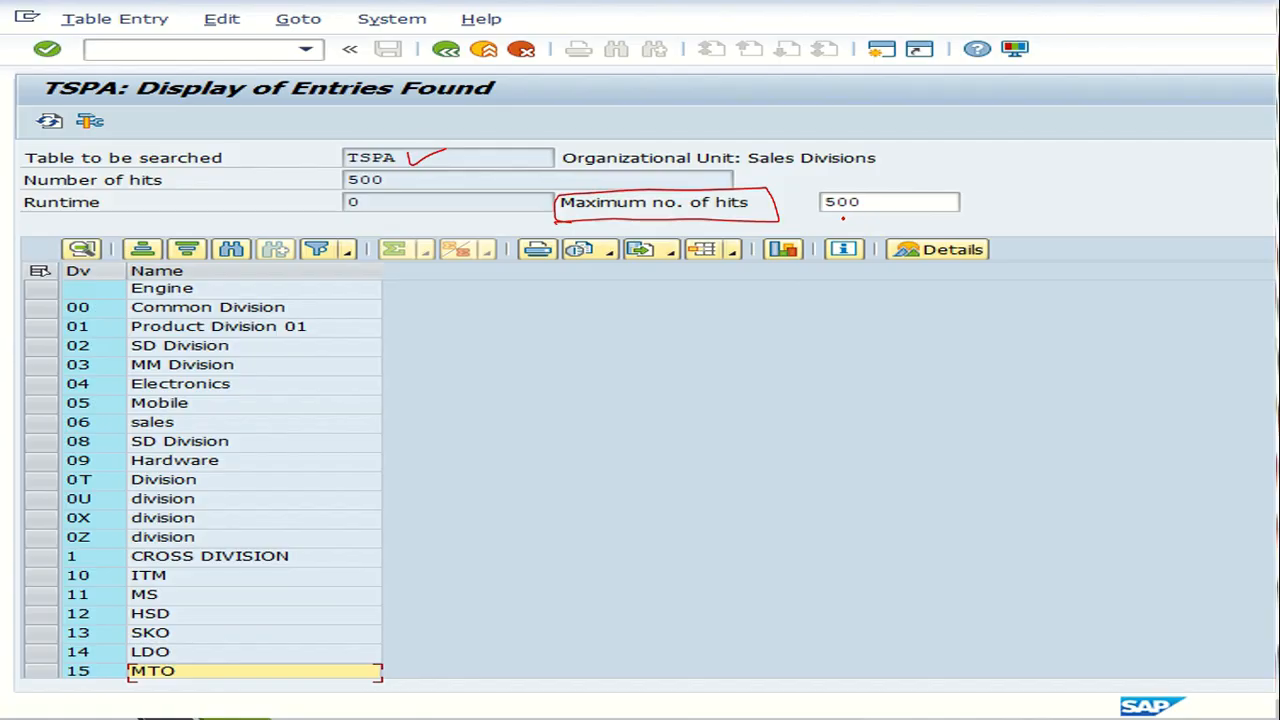
{"action": "left_click_drag", "start_coordinate": [805, 226], "coordinate": [875, 215]}
{"action": "left_click_drag", "start_coordinate": [352, 206], "coordinate": [404, 192]}
{"action": "mouse_move", "coordinate": [489, 102]}
{"action": "left_mouse_down"}
{"action": "mouse_move", "coordinate": [508, 123]}
{"action": "mouse_move", "coordinate": [522, 104]}
{"action": "mouse_move", "coordinate": [572, 94]}
{"action": "left_mouse_up"}
{"action": "left_click_drag", "start_coordinate": [516, 131], "coordinate": [584, 118]}
{"action": "left_click_drag", "start_coordinate": [478, 152], "coordinate": [586, 126]}
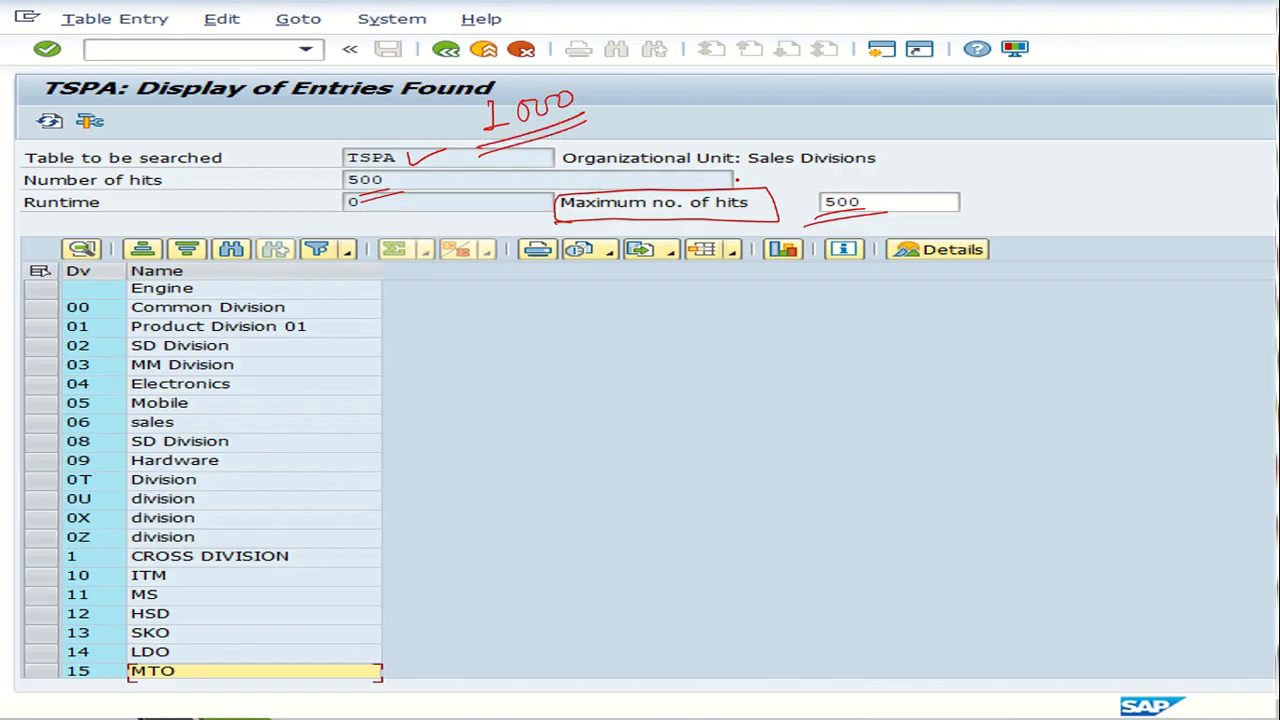
{"action": "left_click_drag", "start_coordinate": [809, 185], "coordinate": [860, 207]}
{"action": "mouse_move", "coordinate": [857, 178]}
{"action": "left_mouse_down"}
{"action": "mouse_move", "coordinate": [812, 227]}
{"action": "mouse_move", "coordinate": [858, 202]}
{"action": "mouse_move", "coordinate": [814, 206]}
{"action": "left_mouse_up"}
{"action": "left_click_drag", "start_coordinate": [296, 116], "coordinate": [360, 94]}
{"action": "mouse_move", "coordinate": [856, 184]}
{"action": "left_mouse_down"}
{"action": "mouse_move", "coordinate": [806, 192]}
{"action": "mouse_move", "coordinate": [866, 190]}
{"action": "left_mouse_up"}
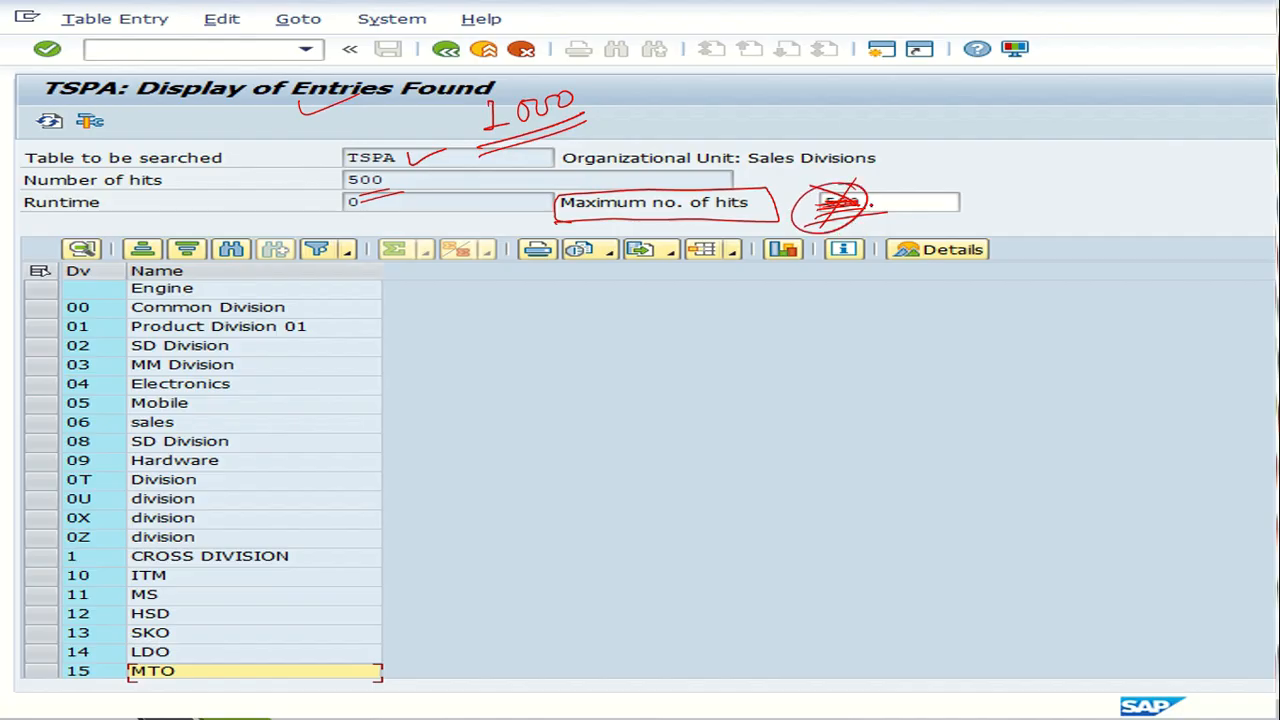
{"action": "left_click_drag", "start_coordinate": [866, 200], "coordinate": [928, 176]}
{"action": "mouse_move", "coordinate": [68, 107]}
{"action": "left_mouse_down"}
{"action": "mouse_move", "coordinate": [28, 125]}
{"action": "mouse_move", "coordinate": [70, 140]}
{"action": "mouse_move", "coordinate": [62, 102]}
{"action": "left_mouse_up"}
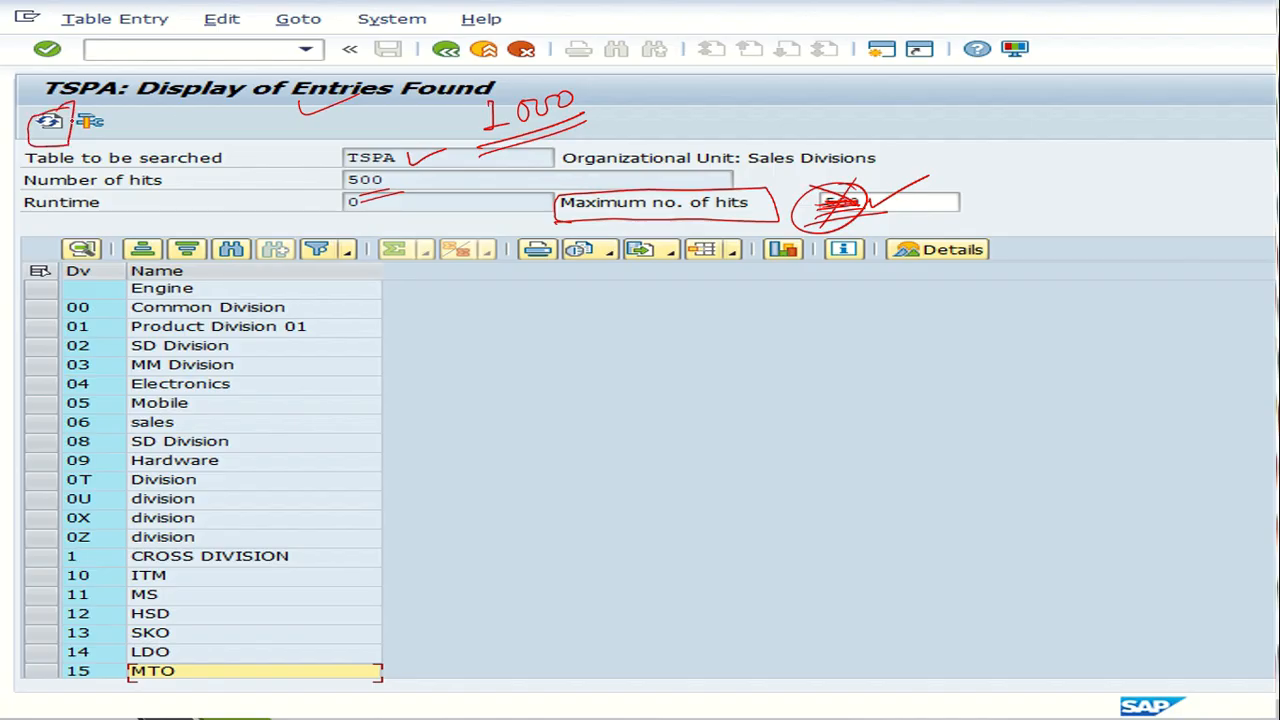
{"action": "mouse_move", "coordinate": [390, 194]}
{"action": "left_mouse_down"}
{"action": "mouse_move", "coordinate": [362, 162]}
{"action": "mouse_move", "coordinate": [360, 190]}
{"action": "left_mouse_up"}
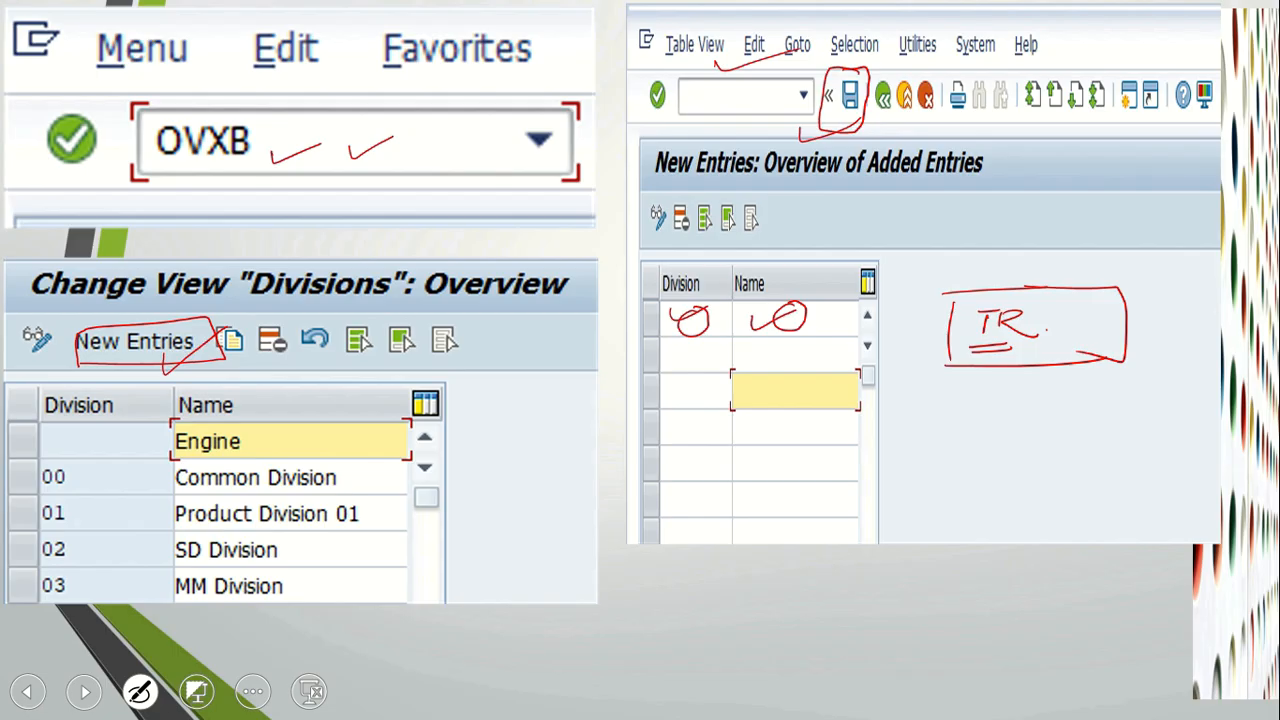
{"action": "key", "text": "Right"}
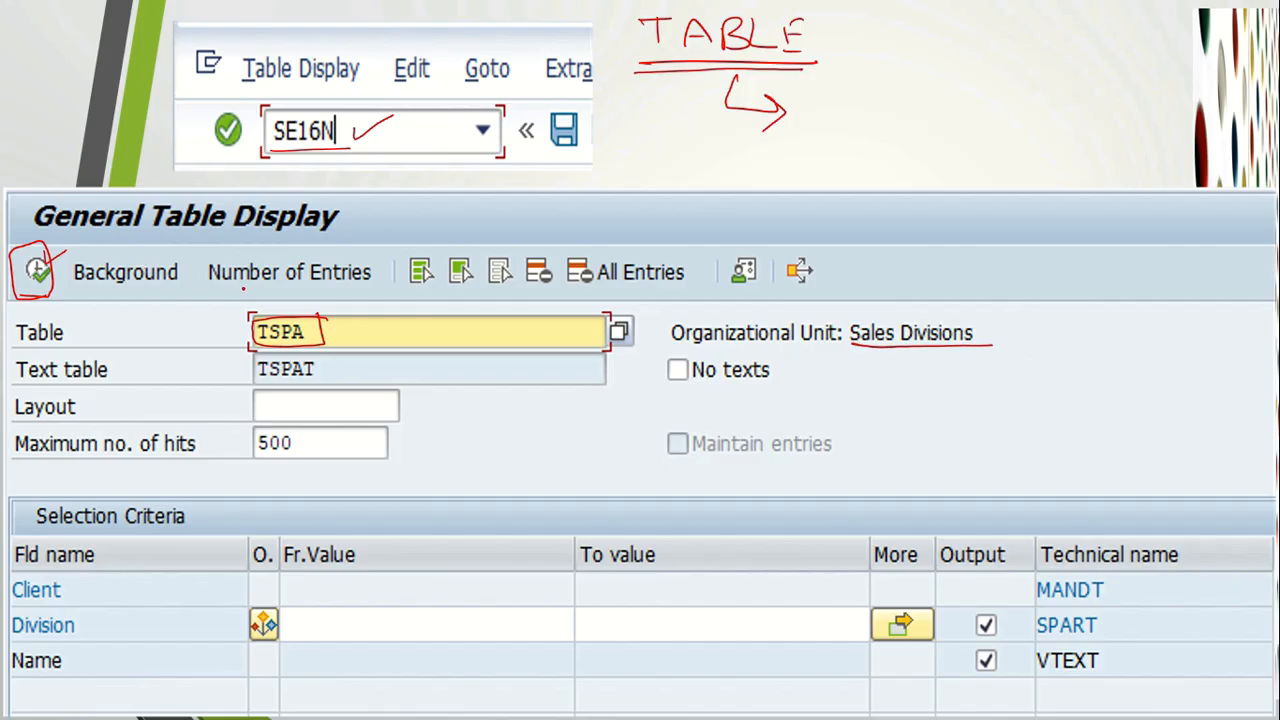
{"action": "left_click_drag", "start_coordinate": [320, 177], "coordinate": [401, 146]}
{"action": "left_click_drag", "start_coordinate": [341, 339], "coordinate": [410, 317]}
{"action": "mouse_move", "coordinate": [312, 430]}
{"action": "left_mouse_down"}
{"action": "mouse_move", "coordinate": [262, 429]}
{"action": "mouse_move", "coordinate": [300, 462]}
{"action": "mouse_move", "coordinate": [308, 430]}
{"action": "left_mouse_up"}
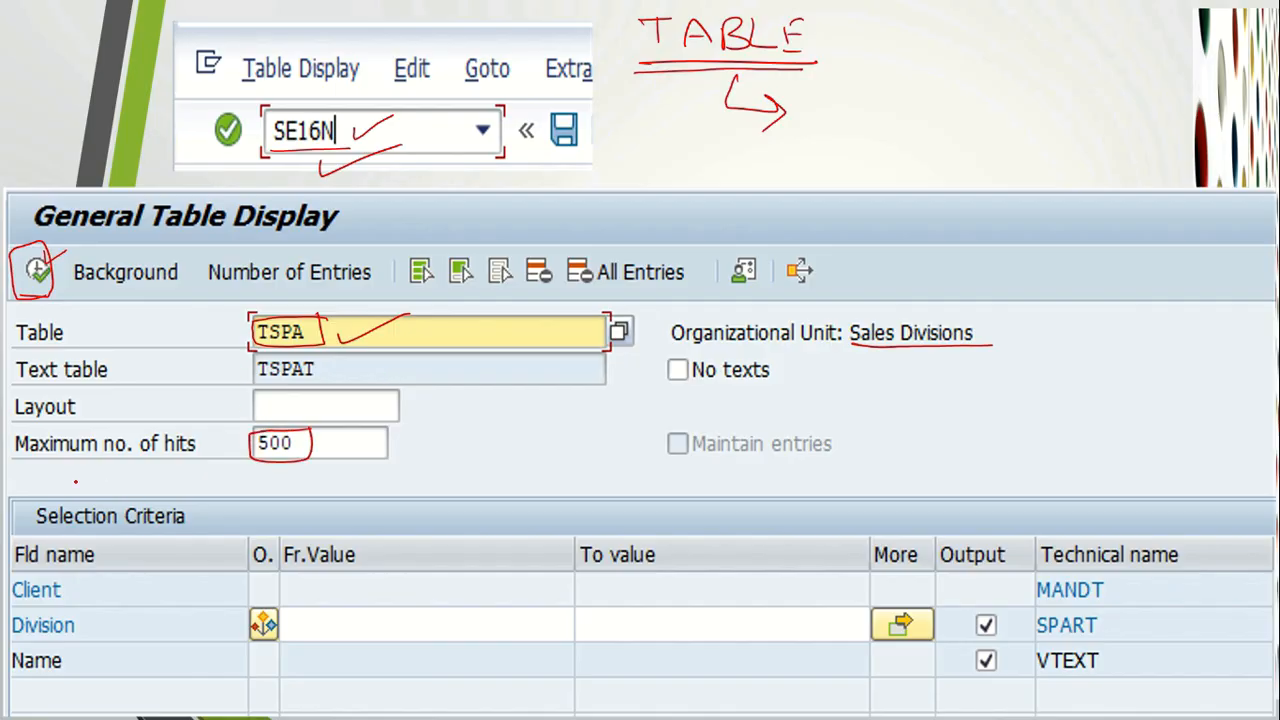
{"action": "left_click_drag", "start_coordinate": [18, 465], "coordinate": [196, 456]}
{"action": "mouse_move", "coordinate": [298, 434]}
{"action": "left_mouse_down"}
{"action": "mouse_move", "coordinate": [259, 463]}
{"action": "mouse_move", "coordinate": [54, 312]}
{"action": "left_mouse_up"}
{"action": "left_click_drag", "start_coordinate": [52, 334], "coordinate": [92, 298]}
{"action": "mouse_move", "coordinate": [60, 252]}
{"action": "left_mouse_down"}
{"action": "mouse_move", "coordinate": [62, 290]}
{"action": "mouse_move", "coordinate": [46, 252]}
{"action": "mouse_move", "coordinate": [64, 302]}
{"action": "left_mouse_up"}
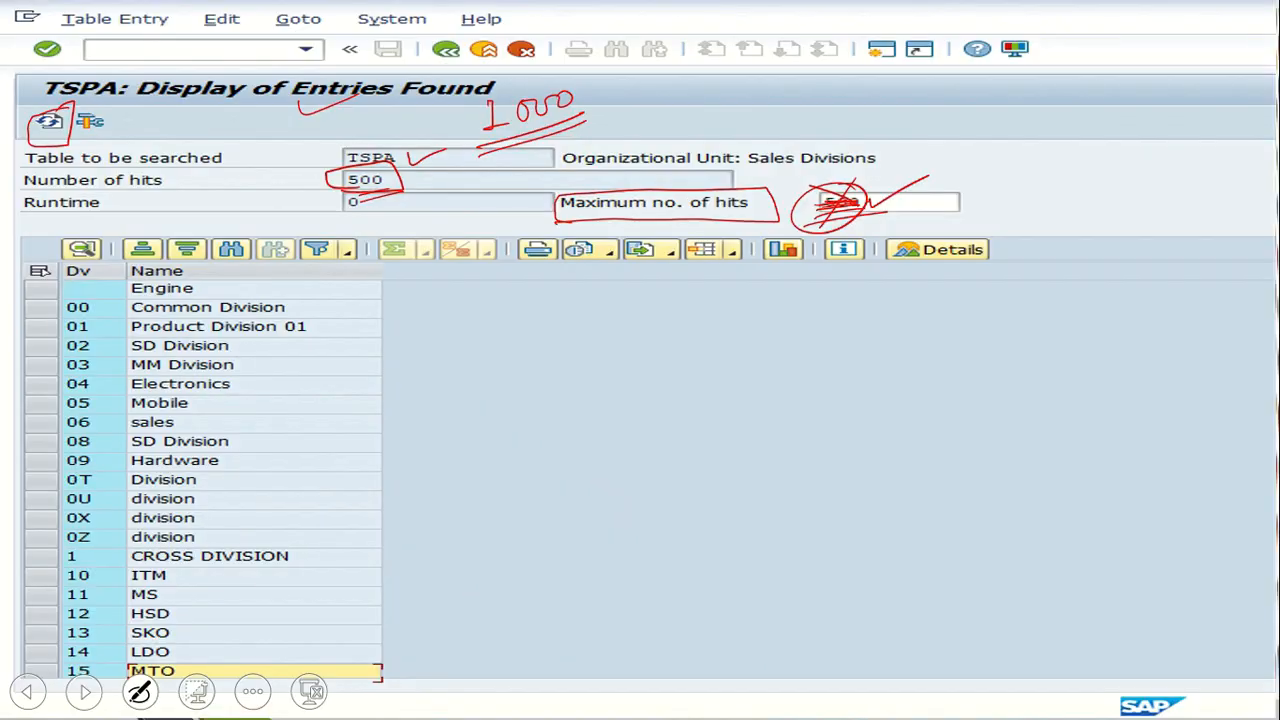
{"action": "mouse_move", "coordinate": [316, 212]}
{"action": "left_mouse_down"}
{"action": "mouse_move", "coordinate": [390, 209]}
{"action": "mouse_move", "coordinate": [400, 172]}
{"action": "mouse_move", "coordinate": [322, 208]}
{"action": "left_mouse_up"}
{"action": "mouse_move", "coordinate": [487, 158]}
{"action": "left_mouse_down"}
{"action": "mouse_move", "coordinate": [584, 134]}
{"action": "mouse_move", "coordinate": [542, 185]}
{"action": "left_mouse_up"}
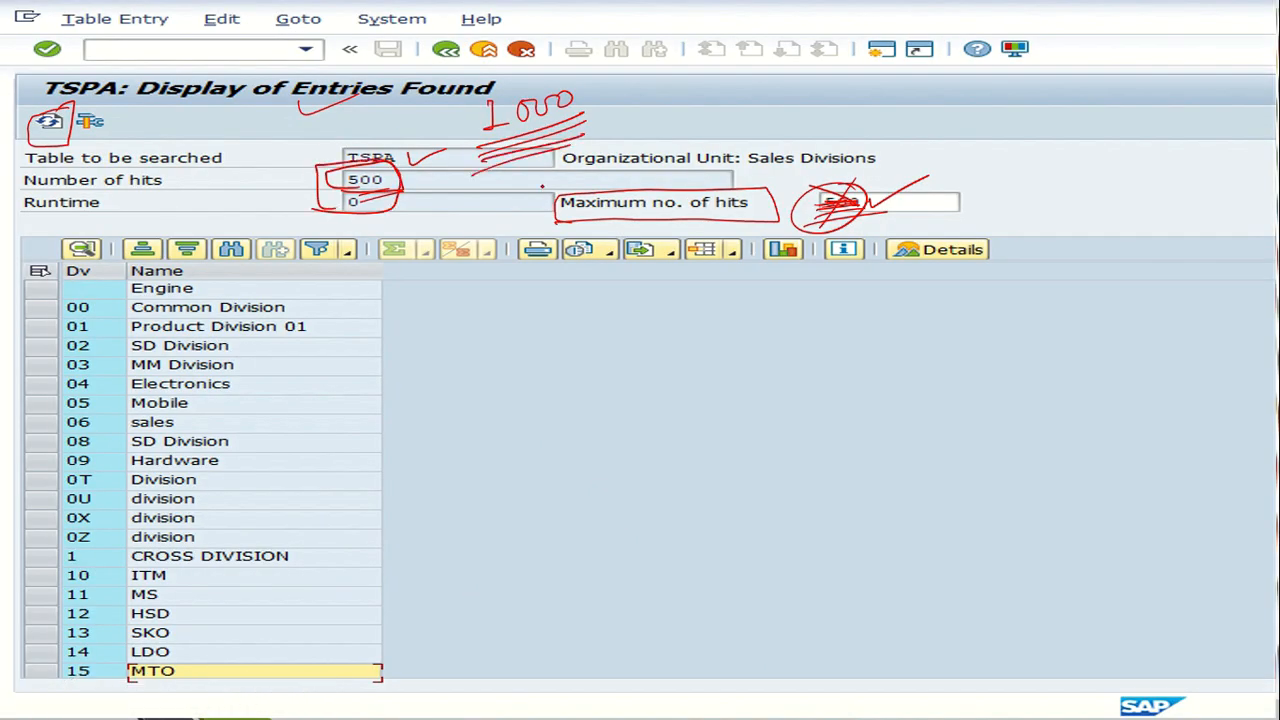
{"action": "mouse_move", "coordinate": [584, 118]}
{"action": "left_mouse_down"}
{"action": "mouse_move", "coordinate": [704, 110]}
{"action": "mouse_move", "coordinate": [700, 130]}
{"action": "mouse_move", "coordinate": [800, 102]}
{"action": "mouse_move", "coordinate": [966, 146]}
{"action": "mouse_move", "coordinate": [1064, 112]}
{"action": "mouse_move", "coordinate": [1080, 148]}
{"action": "mouse_move", "coordinate": [1204, 130]}
{"action": "left_mouse_up"}
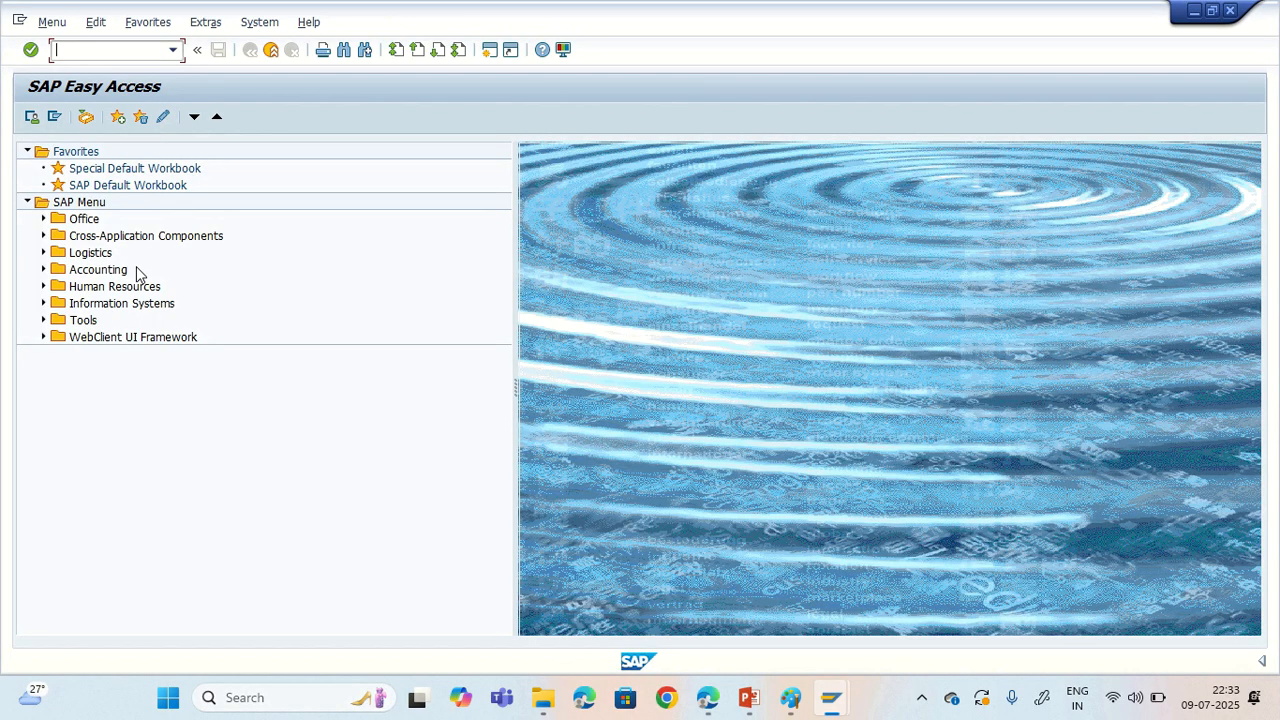
Step: Run transaction SPRO and display the SAP Reference IMG
{"action": "type", "text": "SPRO"}
{"action": "key", "text": "Return"}
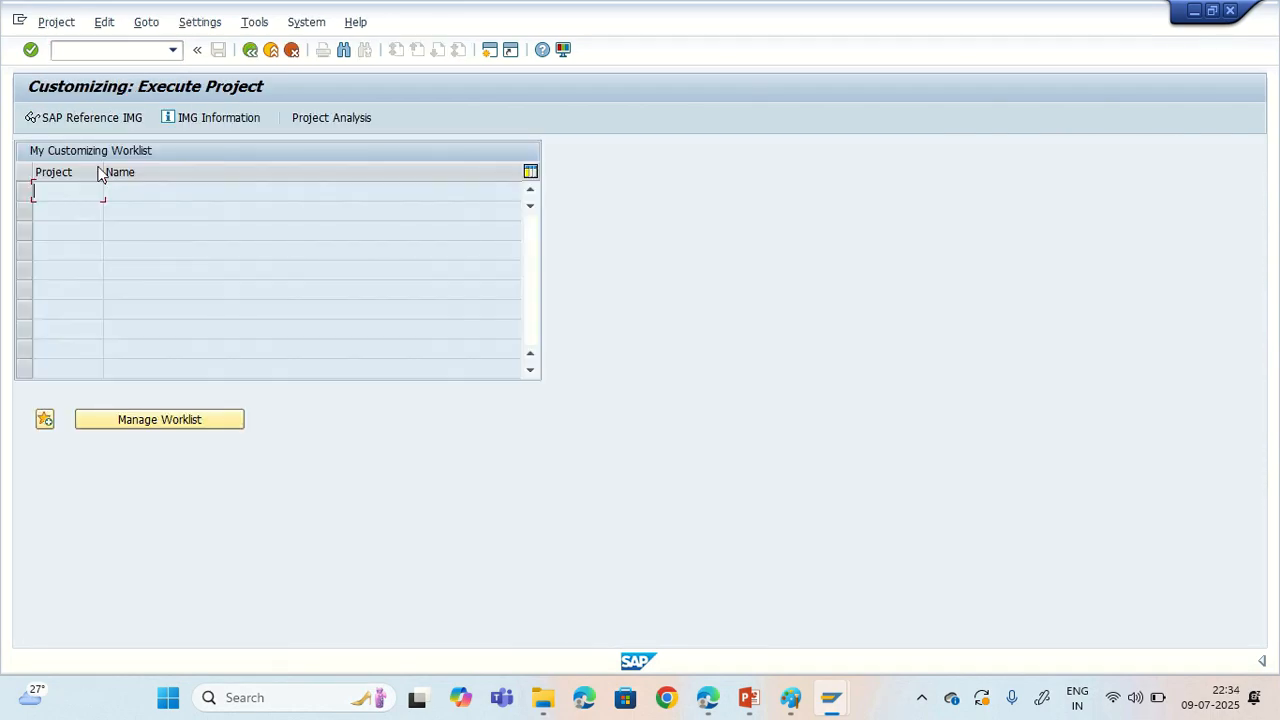
{"action": "left_click", "coordinate": [72, 120]}
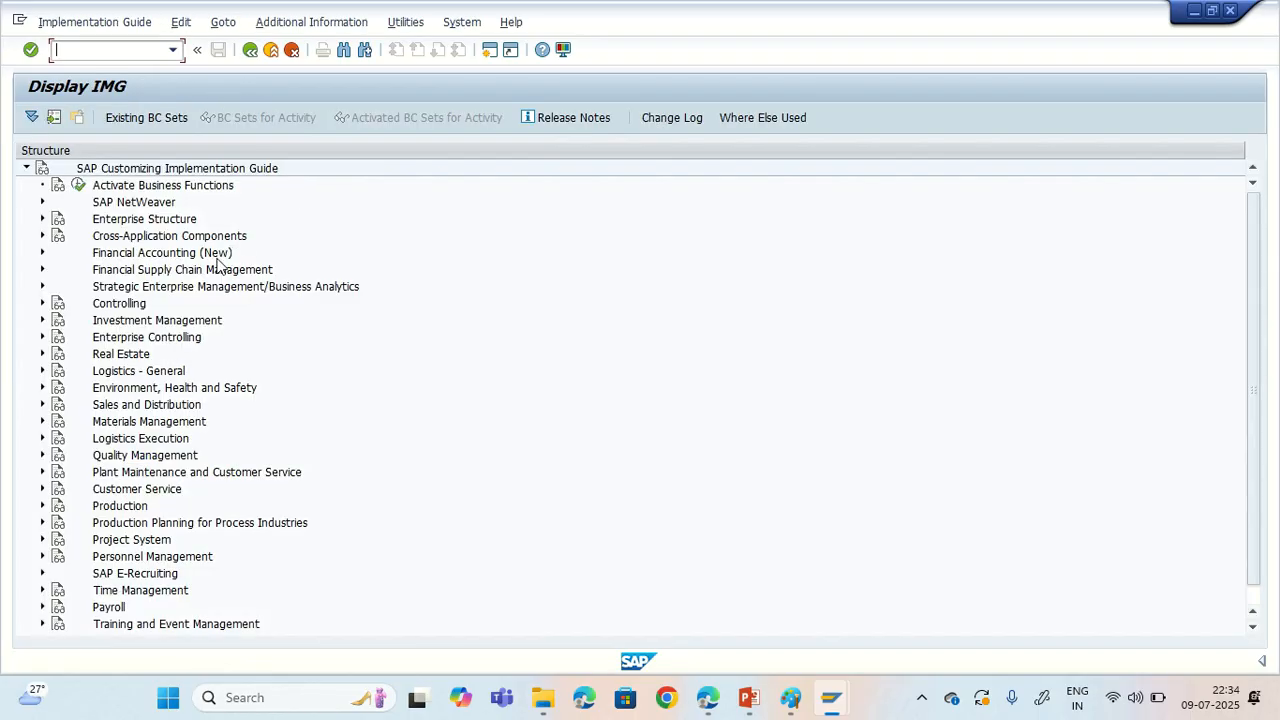
Step: Open the Define Division activity under Enterprise Structure, Definition, Logistics - General, Define, copy, delete, check division
{"action": "left_click", "coordinate": [41, 220]}
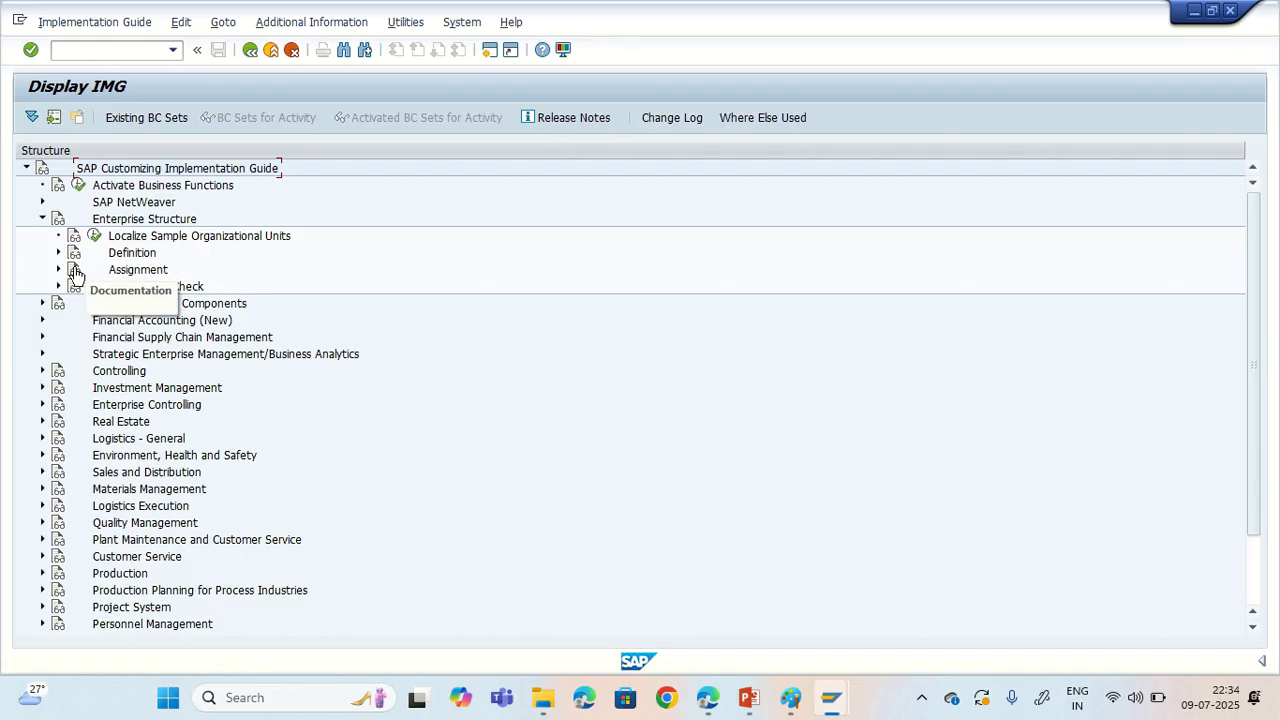
{"action": "left_click", "coordinate": [59, 253]}
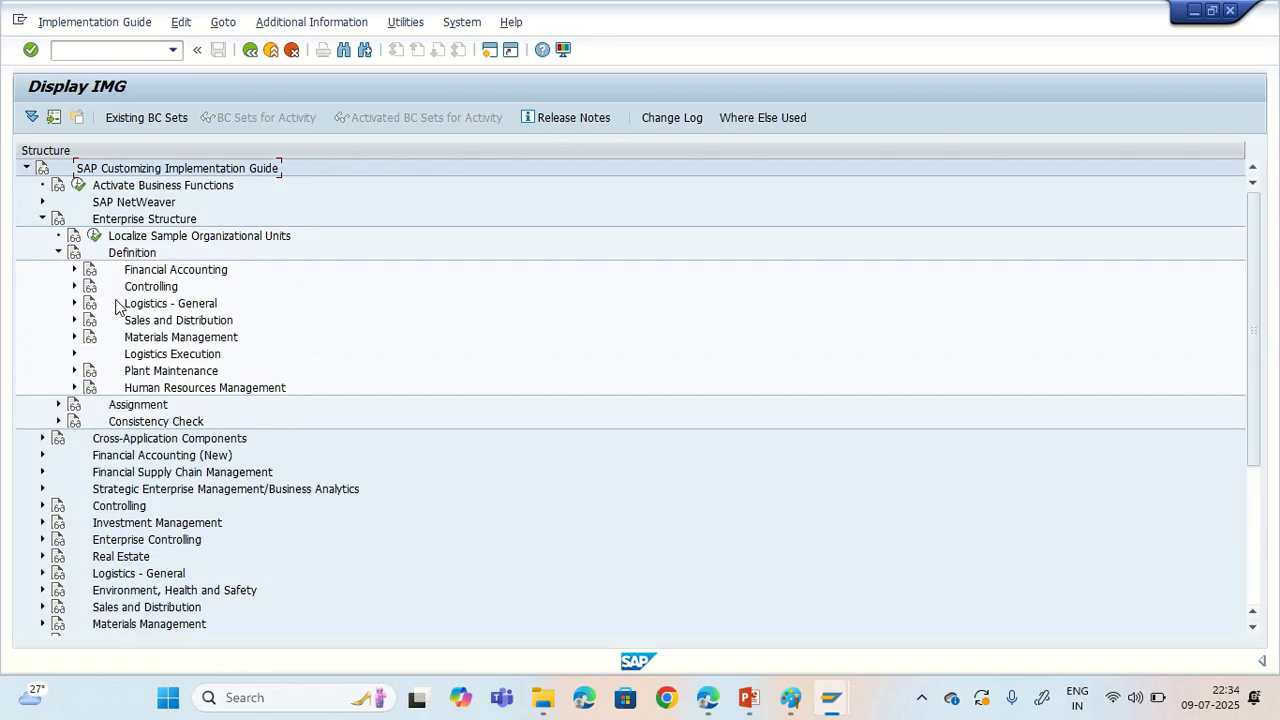
{"action": "left_click", "coordinate": [75, 304]}
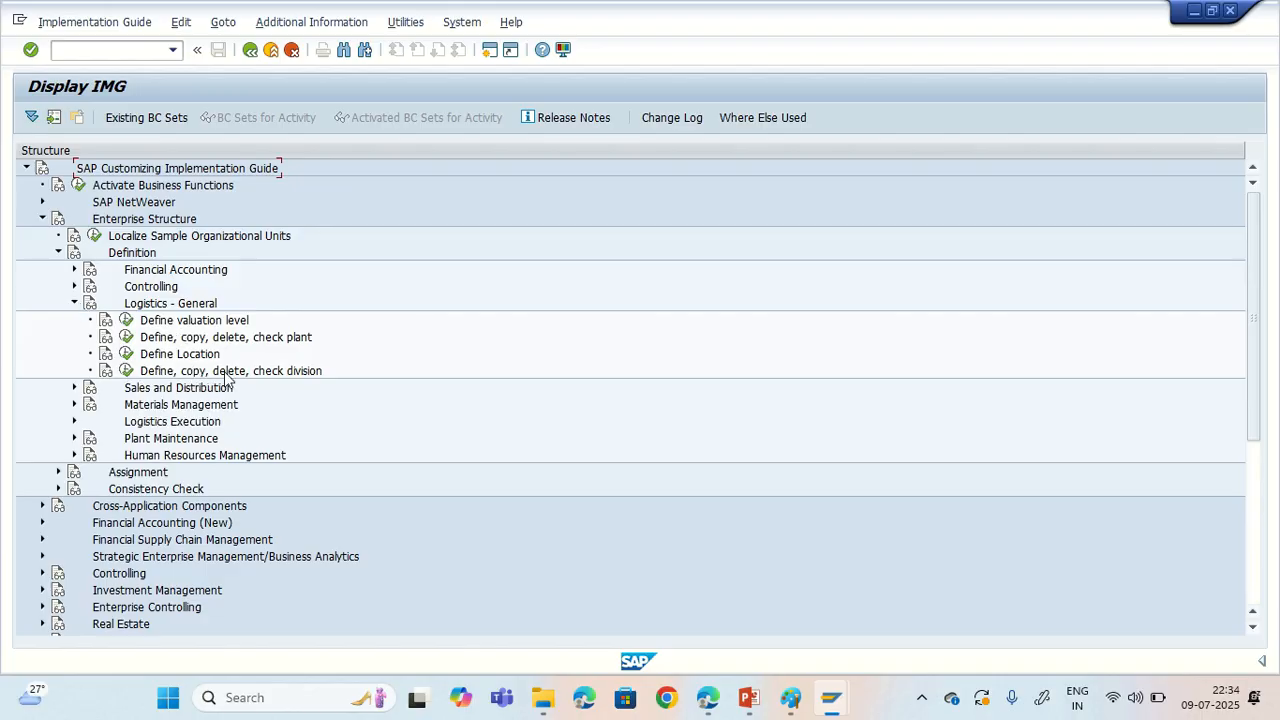
{"action": "left_click", "coordinate": [124, 374]}
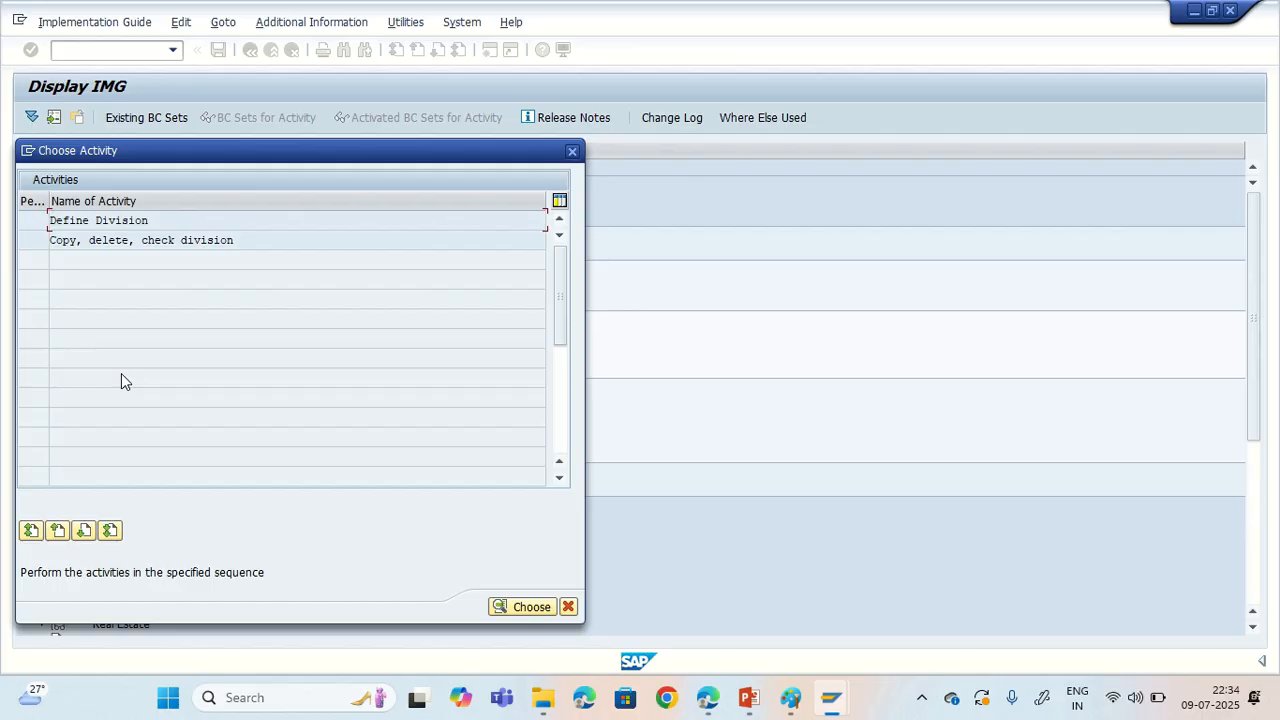
{"action": "double_click", "coordinate": [96, 224]}
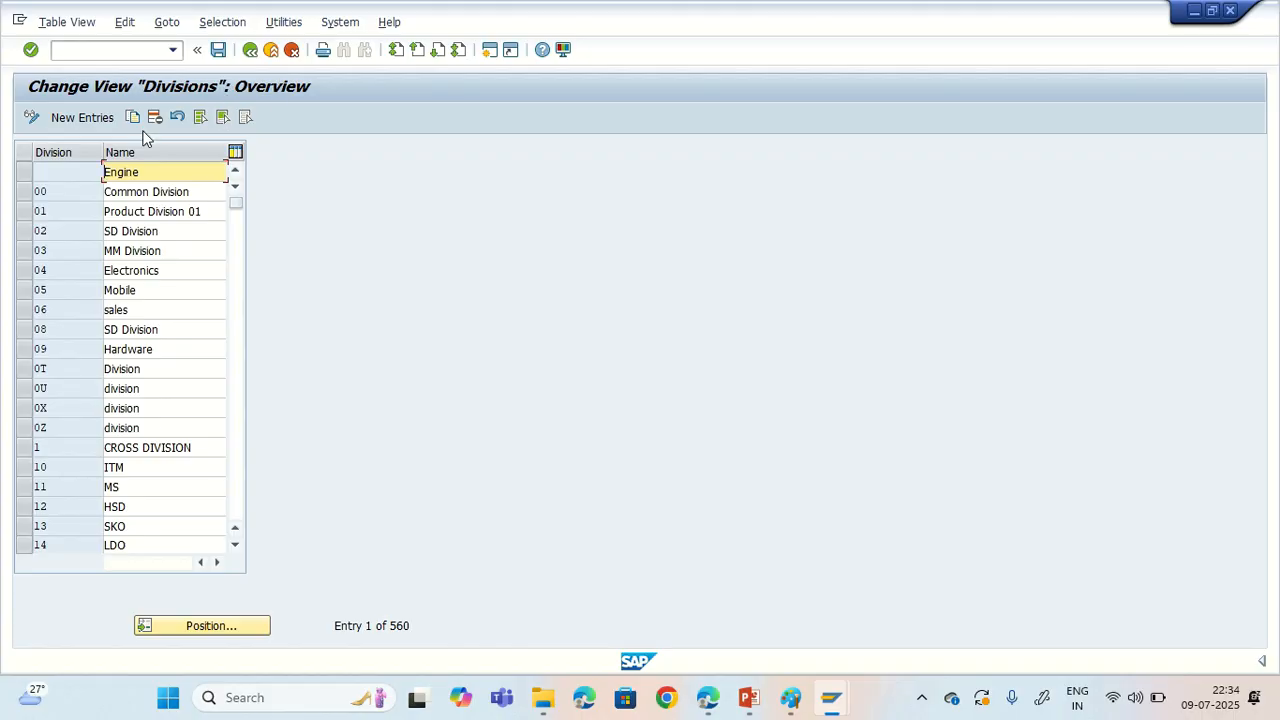
Step: Add a new division entry with code T@ and name "TND Divison1"
{"action": "left_click", "coordinate": [78, 119]}
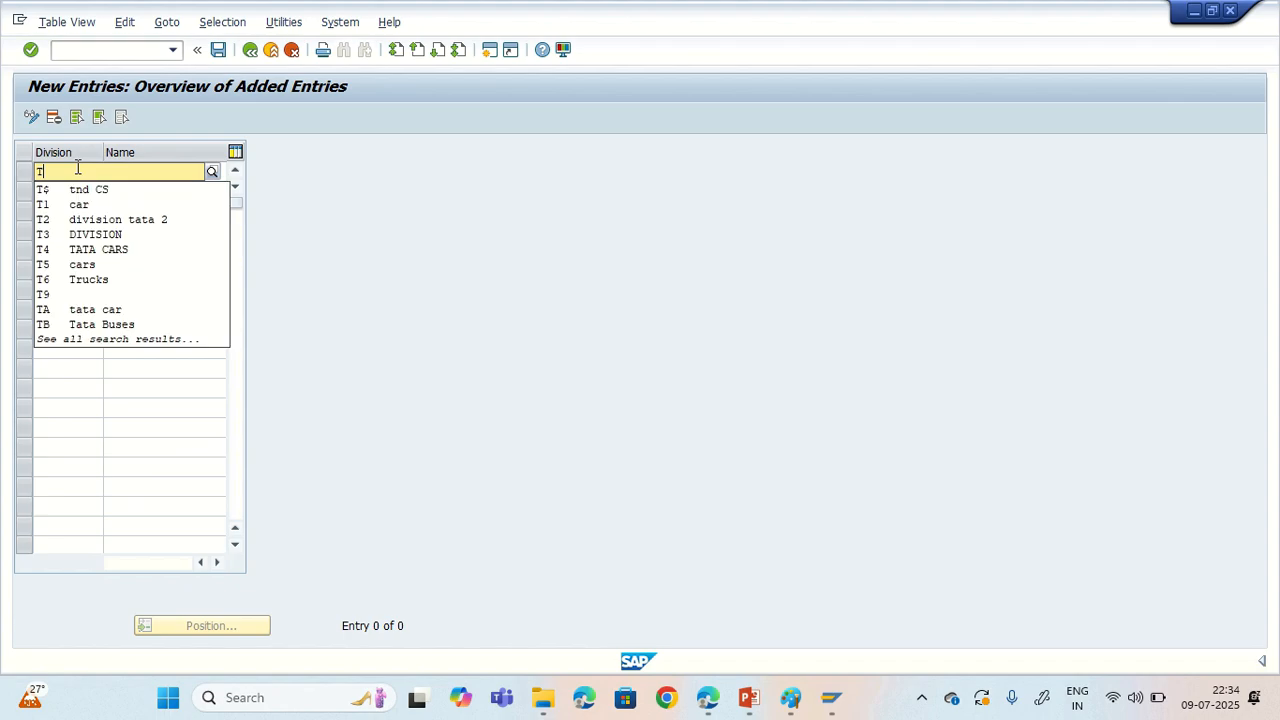
{"action": "key", "text": "Down"}
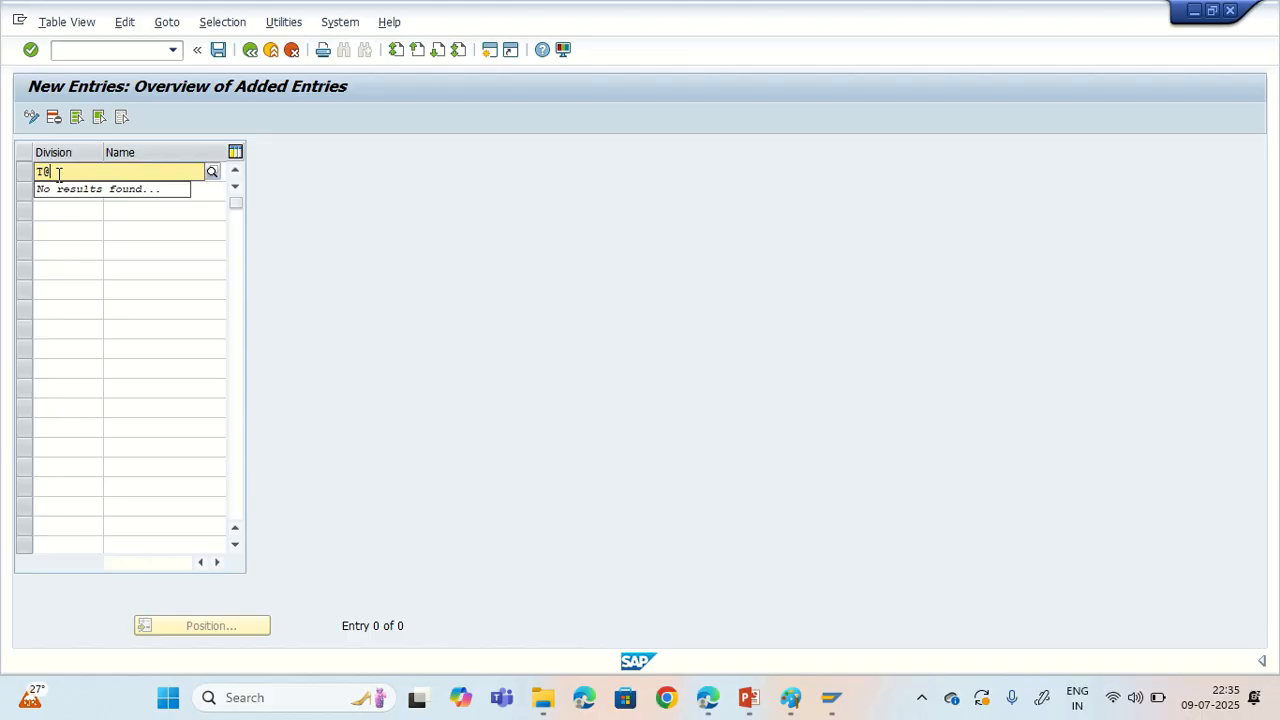
{"action": "key", "text": "Tab"}
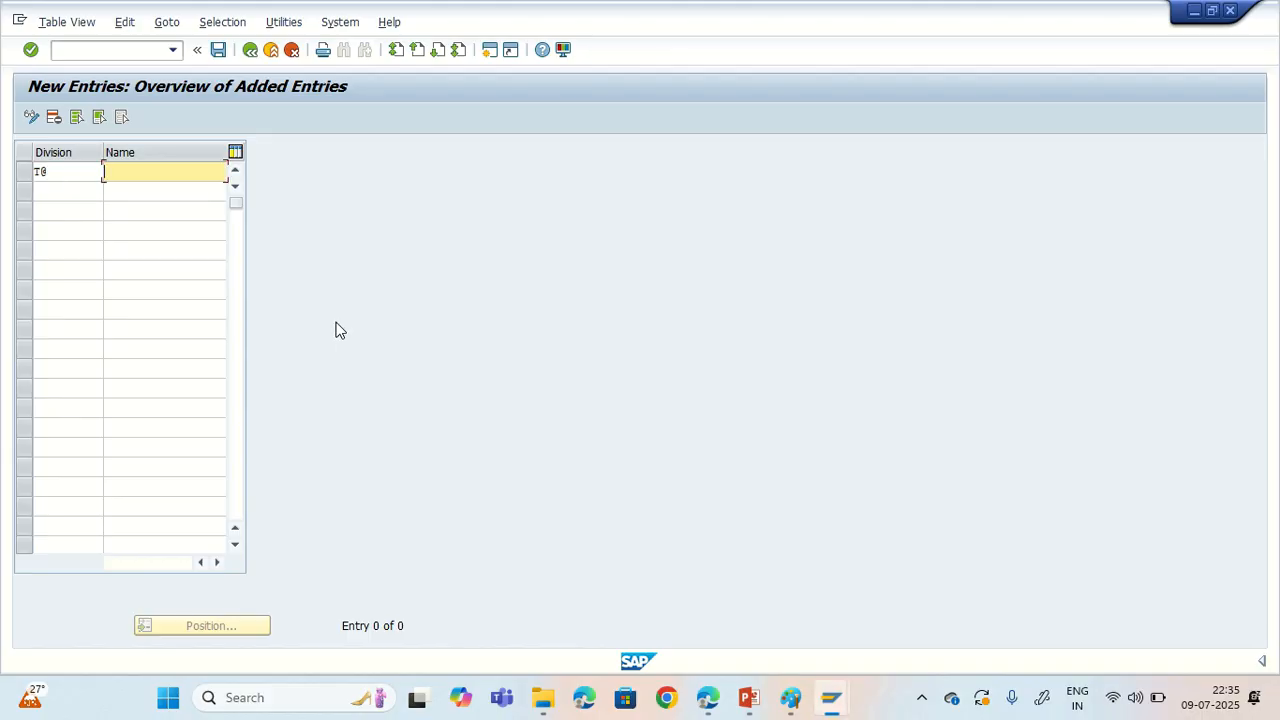
{"action": "type", "text": "TND Divison1"}
{"action": "key", "text": "Return"}
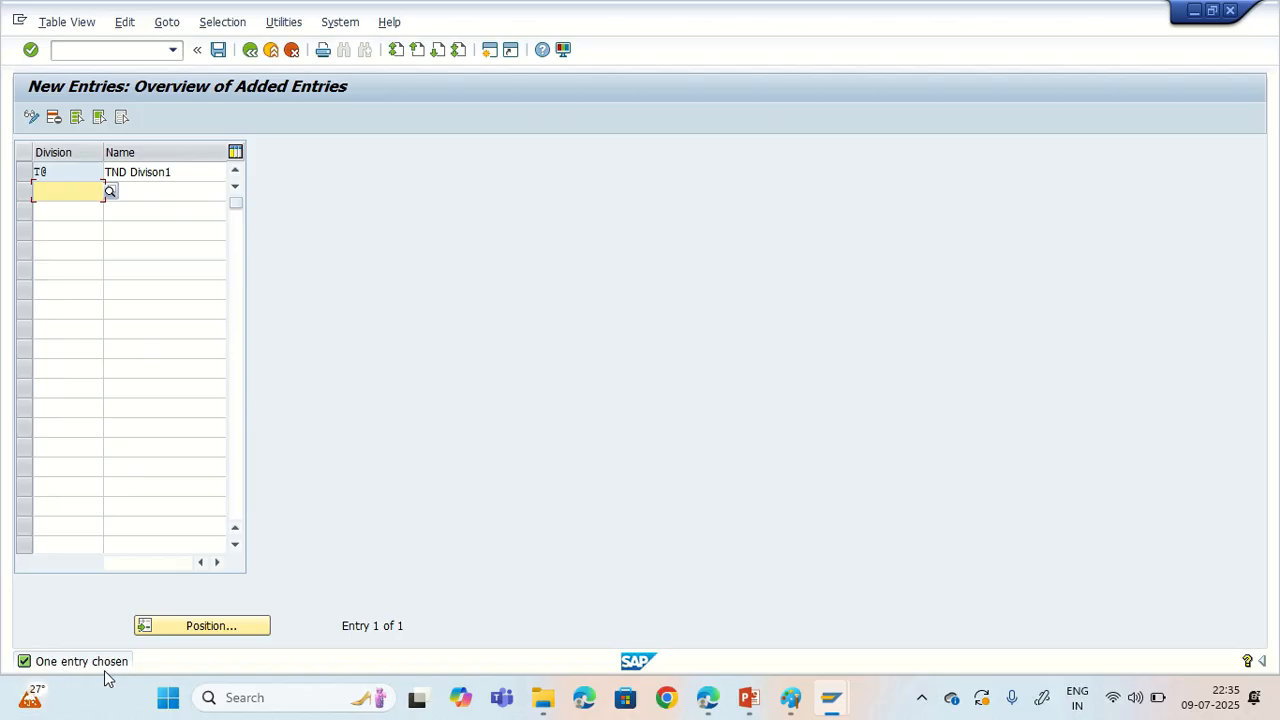
Step: Save the new division to the proposed customizing request described as tnd_sd_SO
{"action": "left_click", "coordinate": [218, 50]}
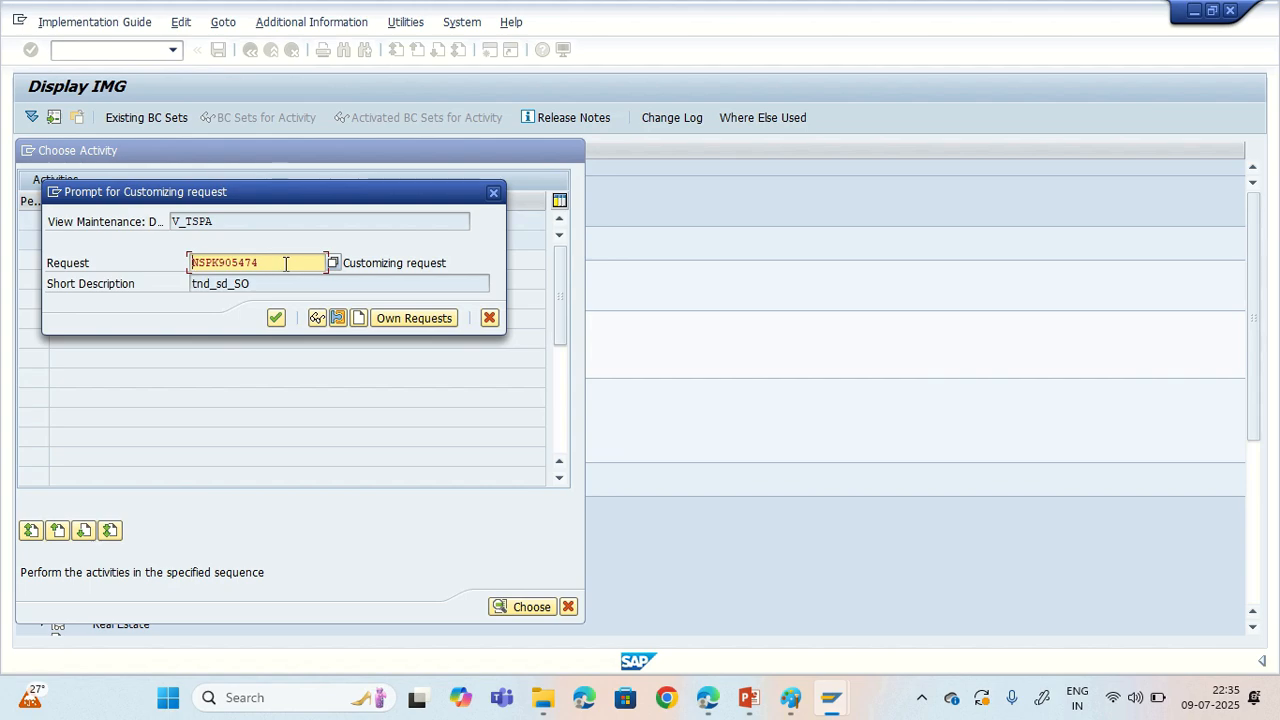
{"action": "left_click", "coordinate": [272, 262]}
{"action": "left_click", "coordinate": [364, 317]}
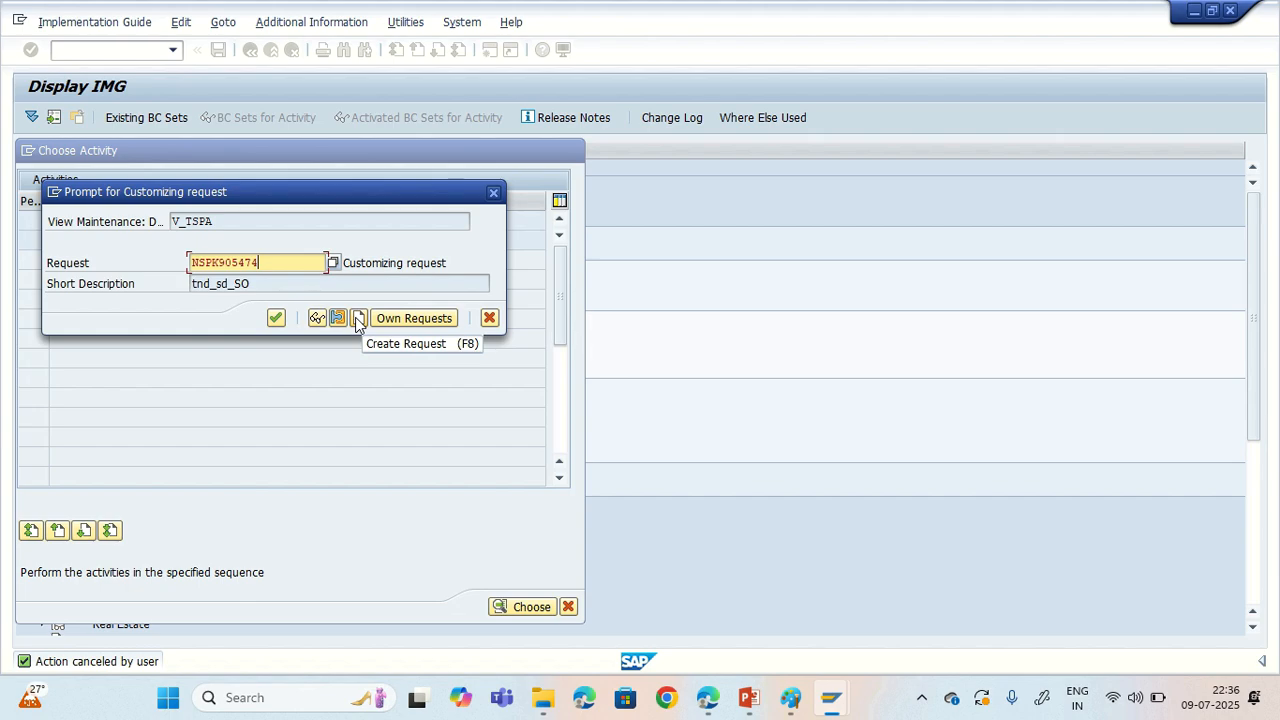
{"action": "left_click", "coordinate": [276, 319]}
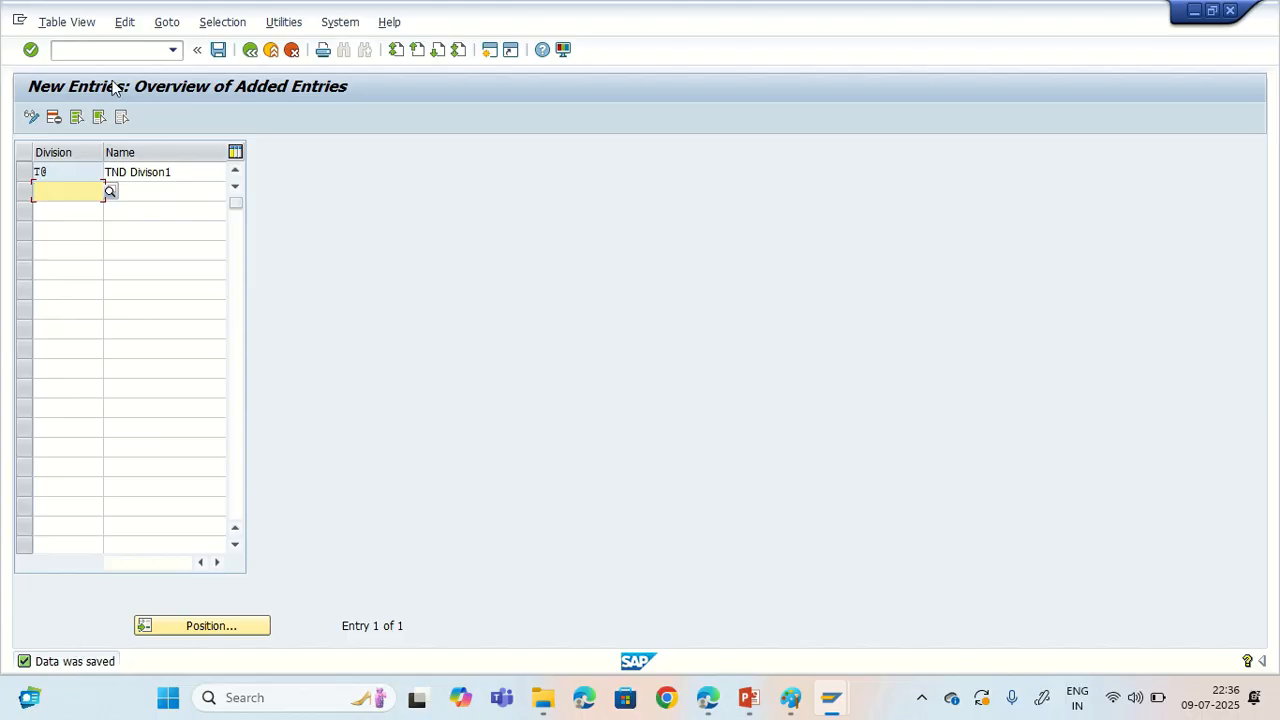
Step: Leave the division entries and go straight to General Table Display with the command /NSE16N
{"action": "left_click", "coordinate": [97, 52]}
{"action": "type", "text": "SE16N"}
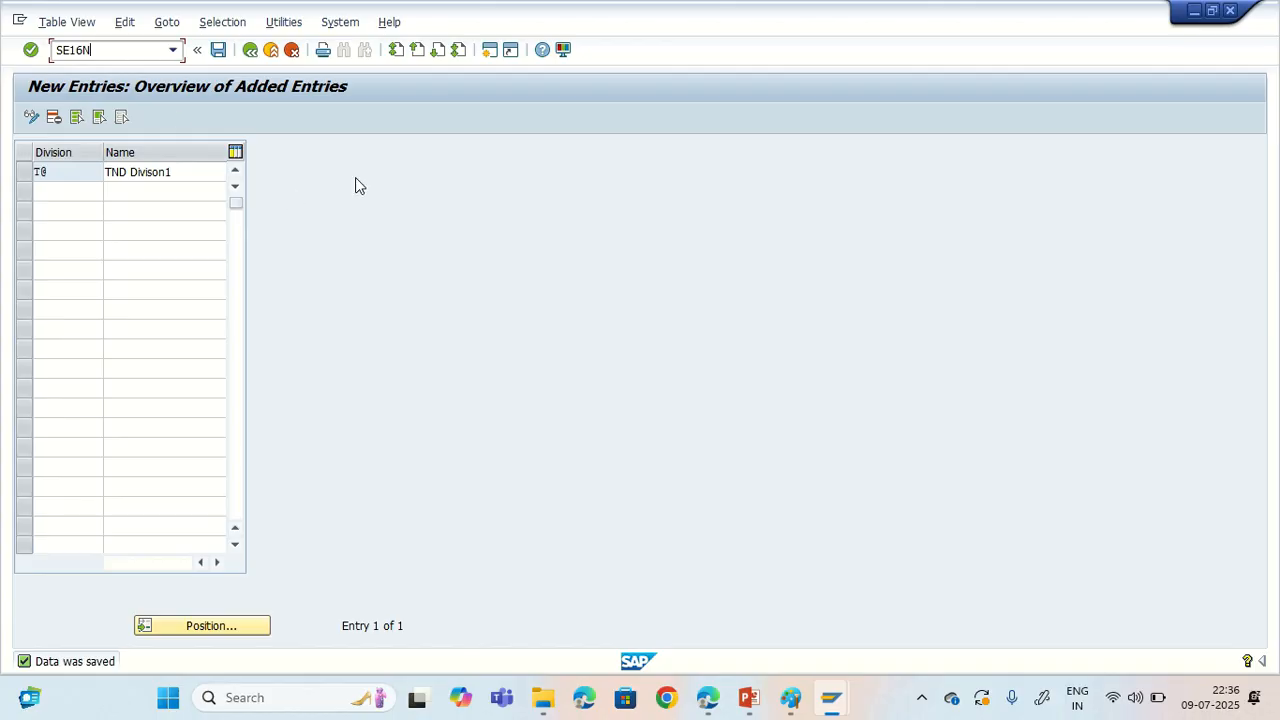
{"action": "left_click", "coordinate": [55, 49]}
{"action": "type", "text": "/N"}
{"action": "key", "text": "shift+Left"}
{"action": "key", "text": "shift+Left"}
{"action": "left_click", "coordinate": [70, 48]}
{"action": "left_click_drag", "start_coordinate": [70, 48], "coordinate": [104, 50]}
{"action": "left_click", "coordinate": [135, 50]}
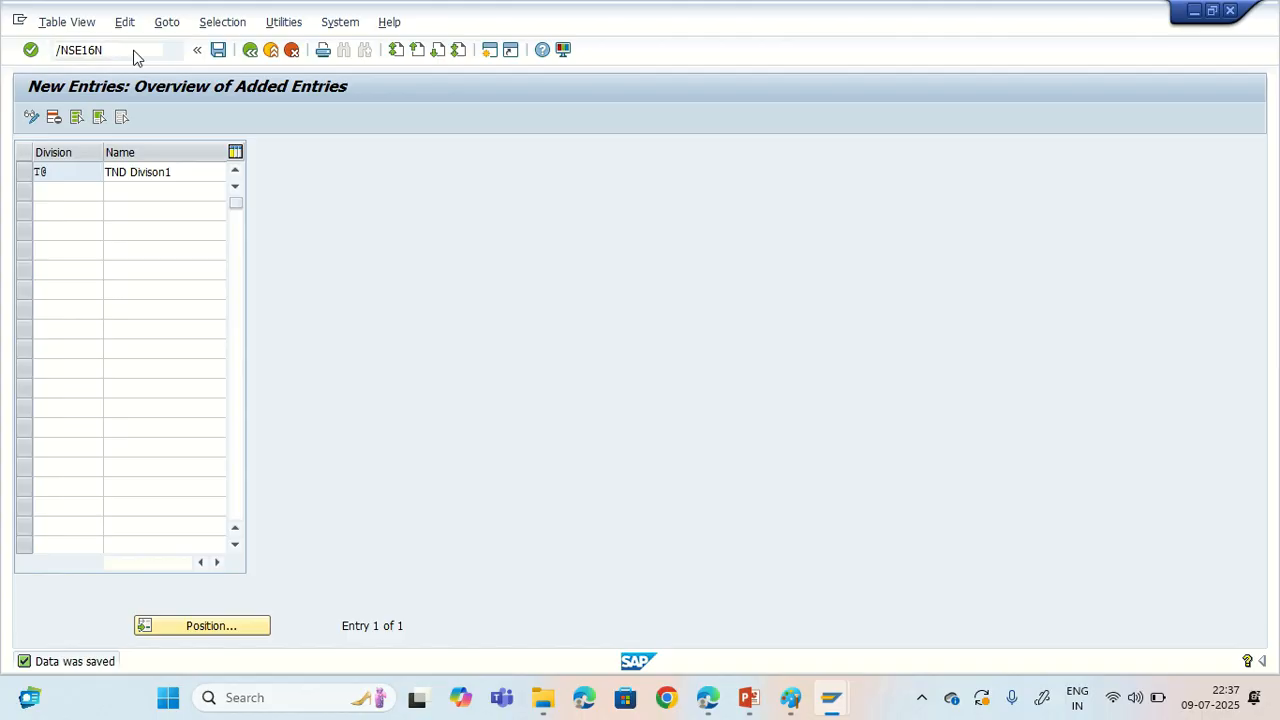
{"action": "key", "text": "Return"}
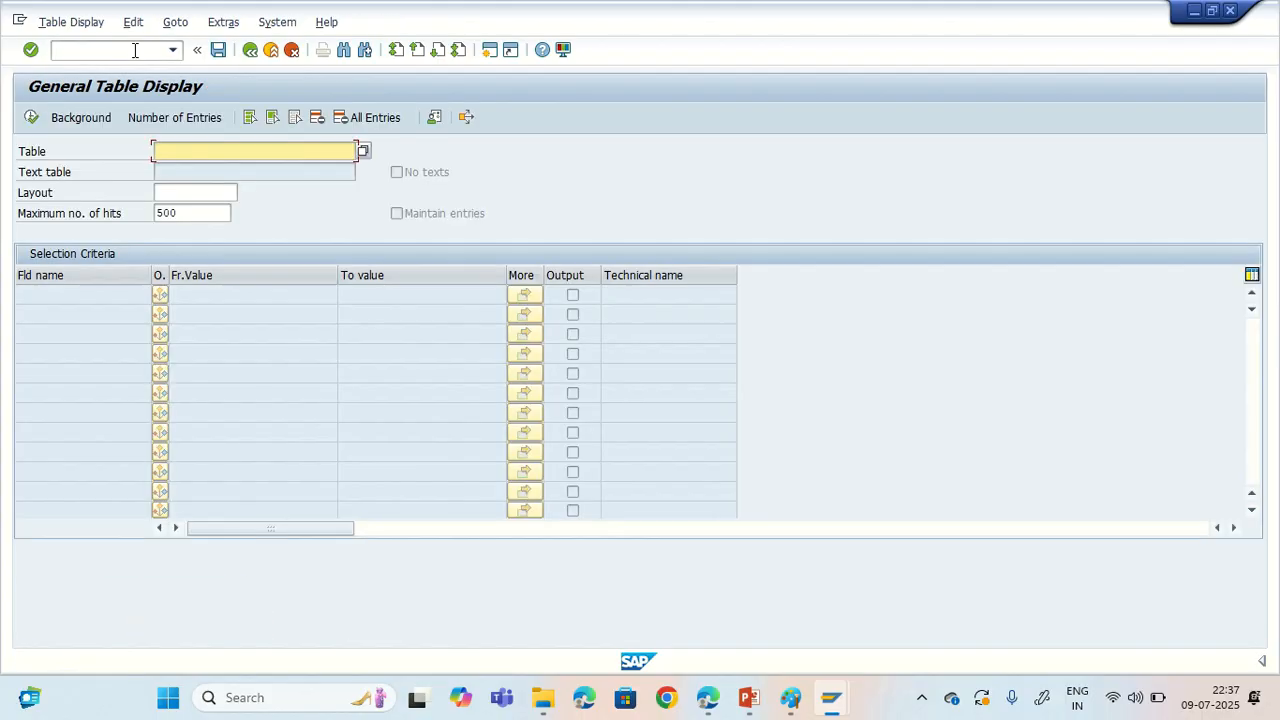
Step: Set TSPA as the table to display, picking it from the previously used table names
{"action": "left_click", "coordinate": [223, 151]}
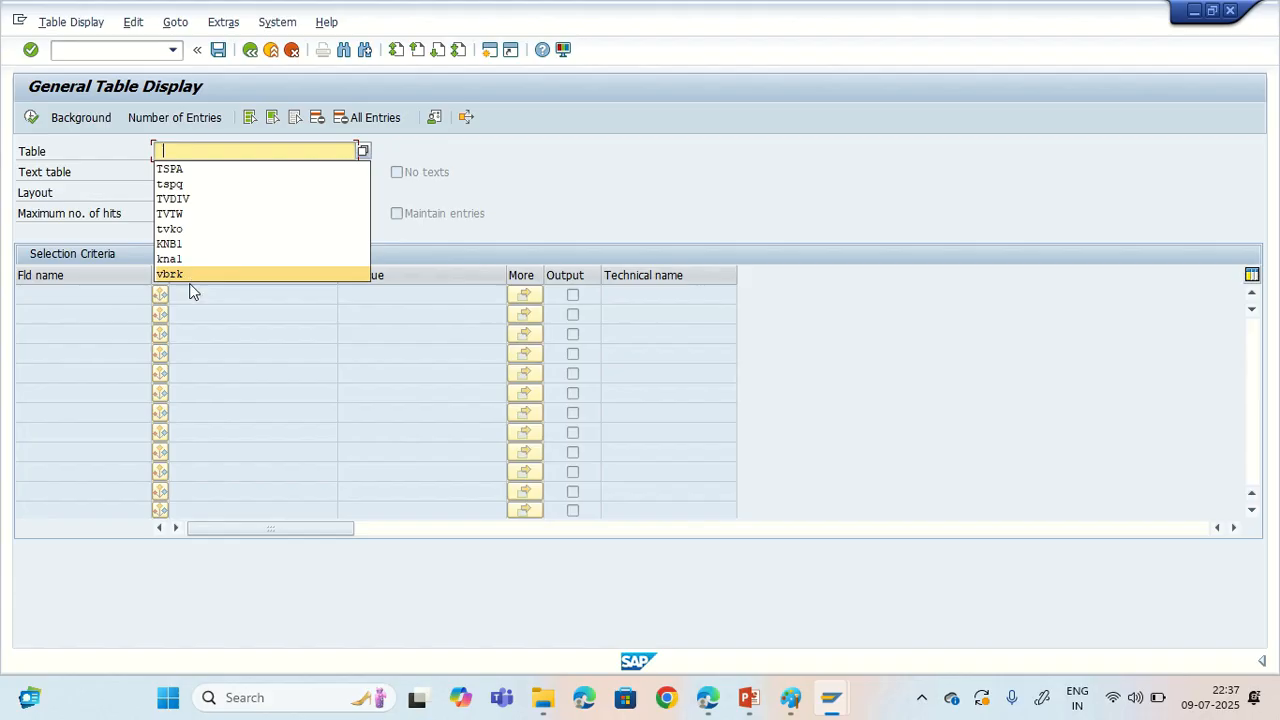
{"action": "left_click", "coordinate": [223, 154]}
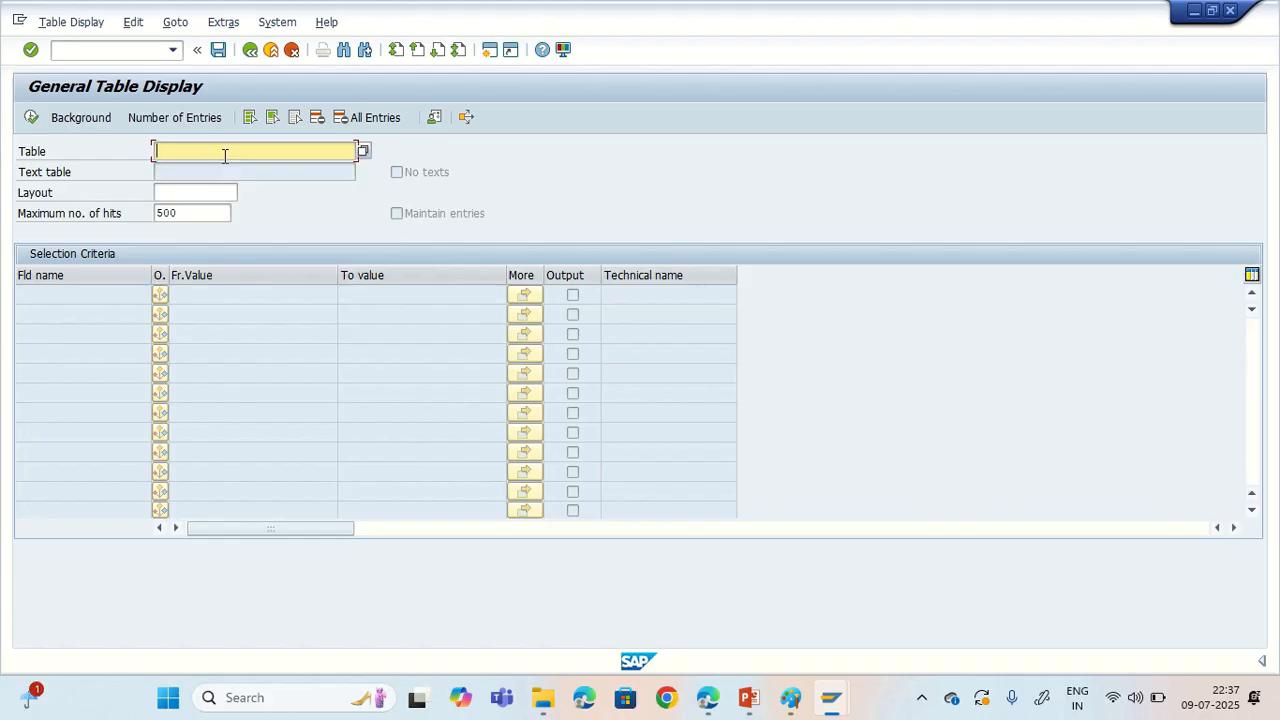
{"action": "left_click", "coordinate": [224, 156]}
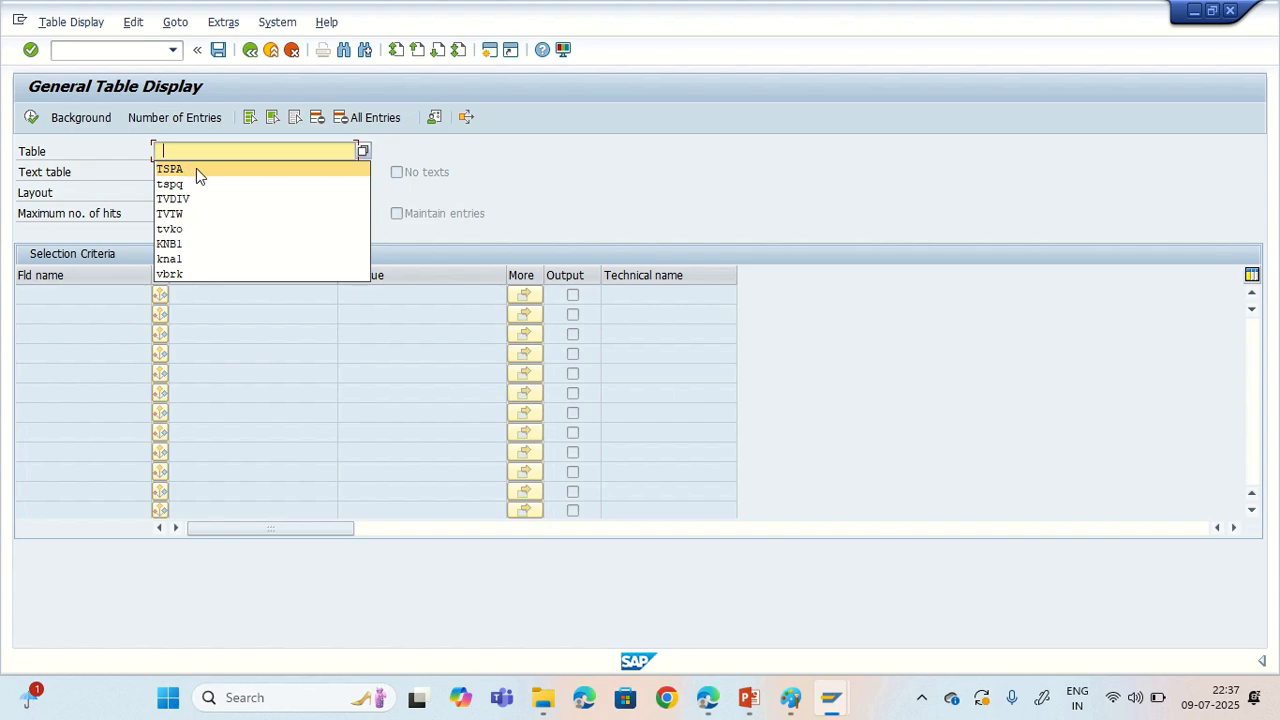
{"action": "left_click", "coordinate": [196, 169]}
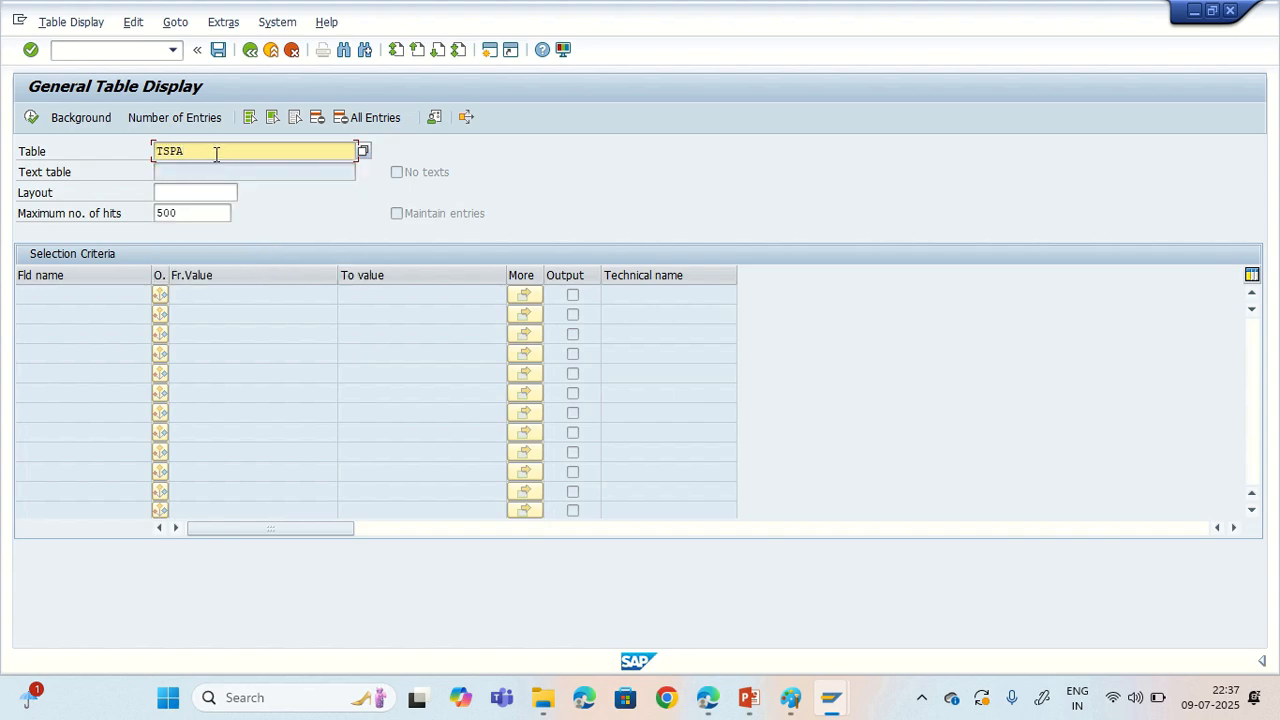
Step: Load the selection fields of table TSPA and clear the maximum number of hits so the output is unrestricted
{"action": "key", "text": "Return"}
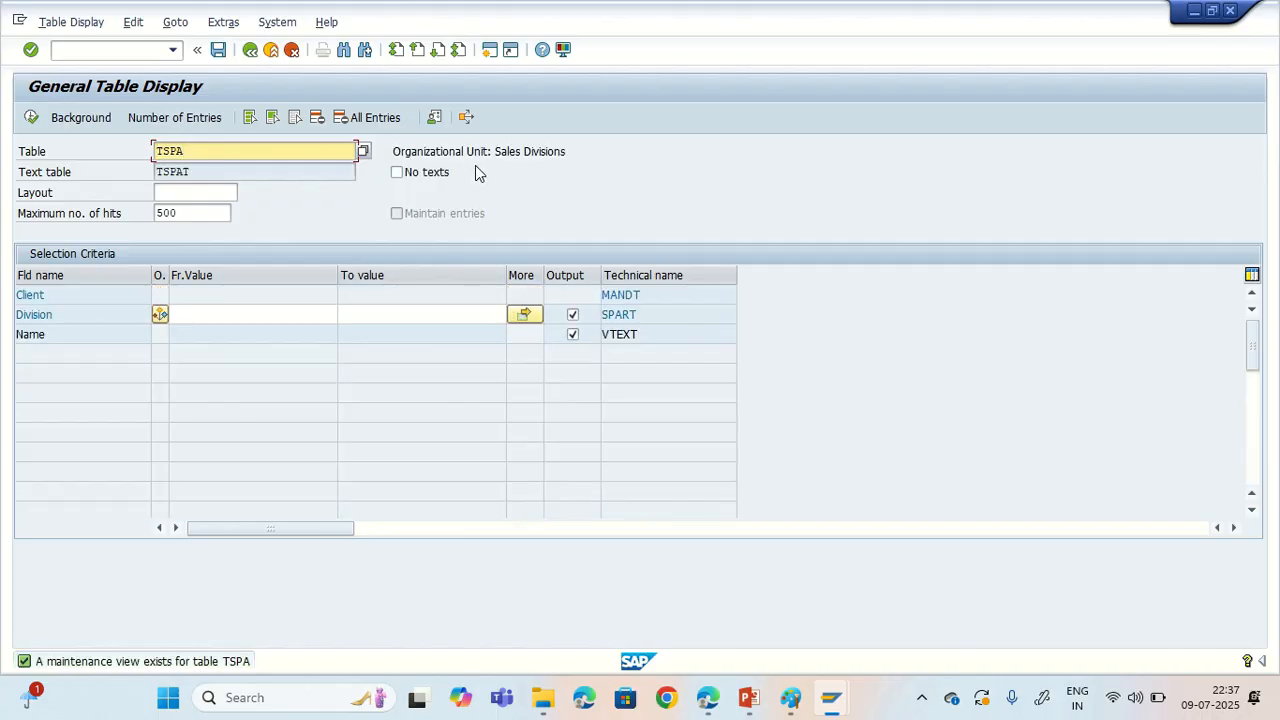
{"action": "left_click_drag", "start_coordinate": [492, 151], "coordinate": [580, 150]}
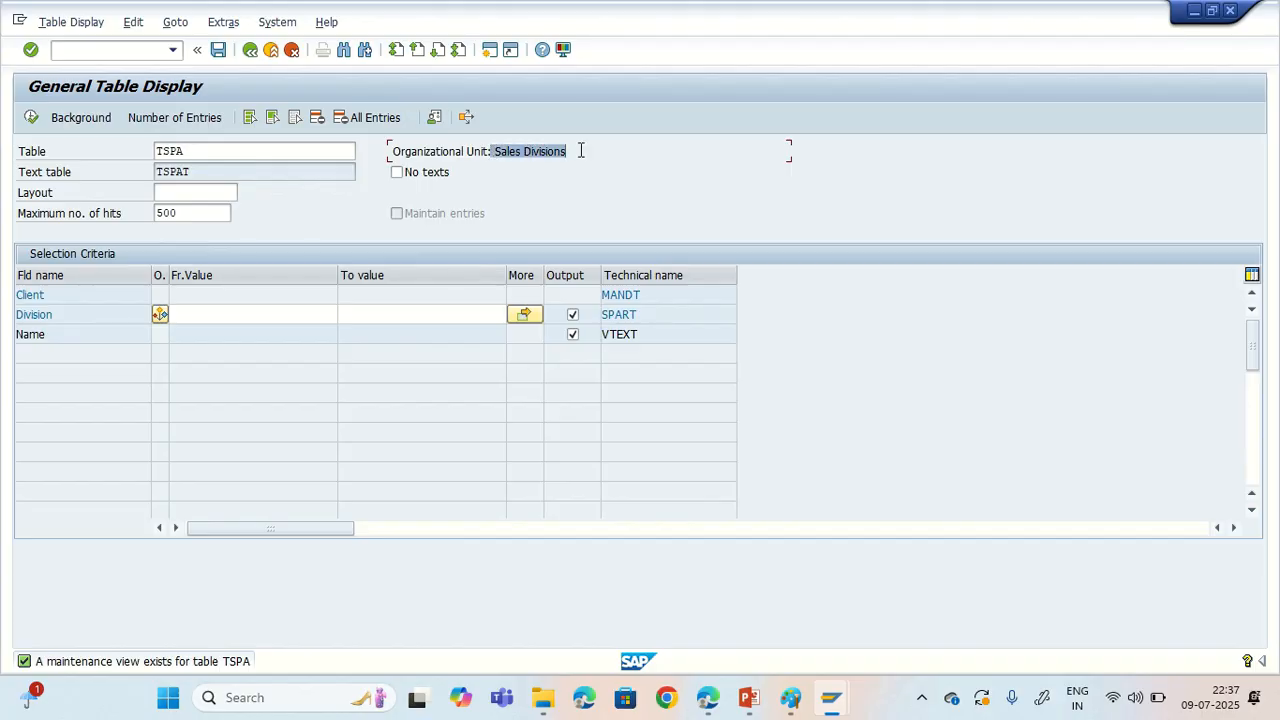
{"action": "left_click", "coordinate": [229, 154]}
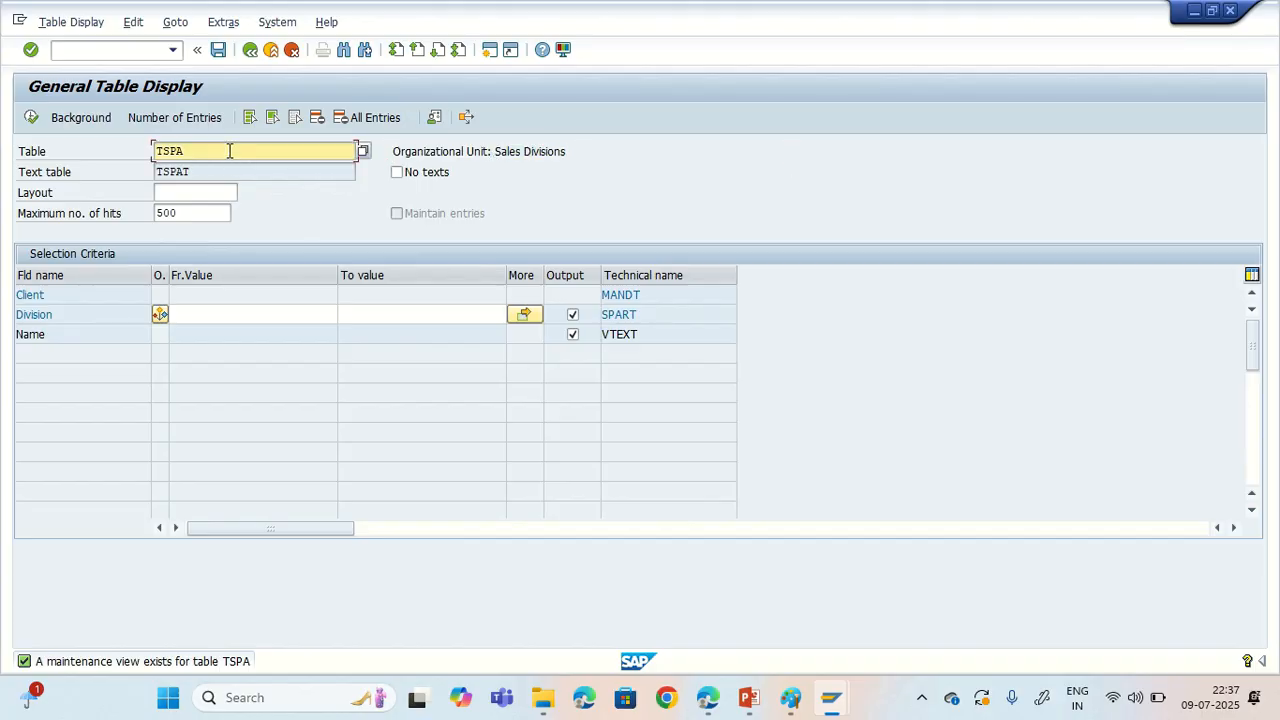
{"action": "left_click", "coordinate": [192, 217]}
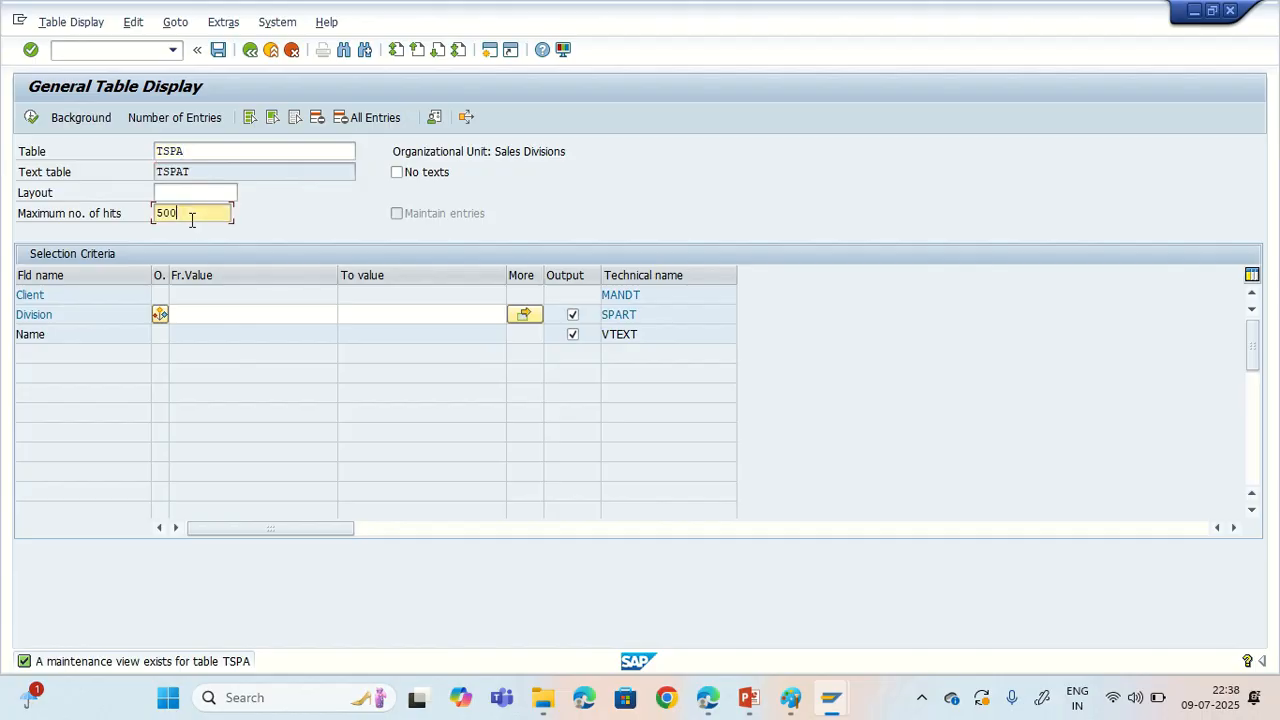
{"action": "double_click", "coordinate": [192, 217]}
{"action": "key", "text": "BackSpace"}
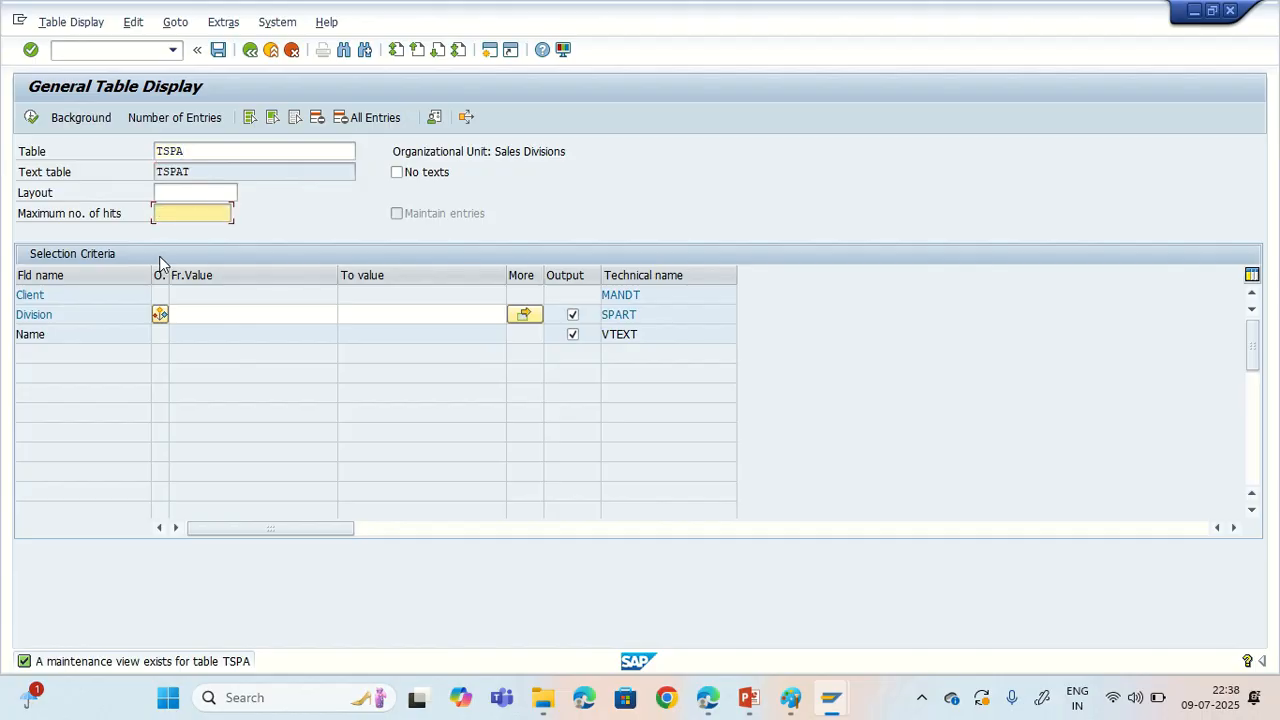
Step: Check the number of entries in TSPA and run the table display for all divisions without selection criteria
{"action": "left_click", "coordinate": [209, 126]}
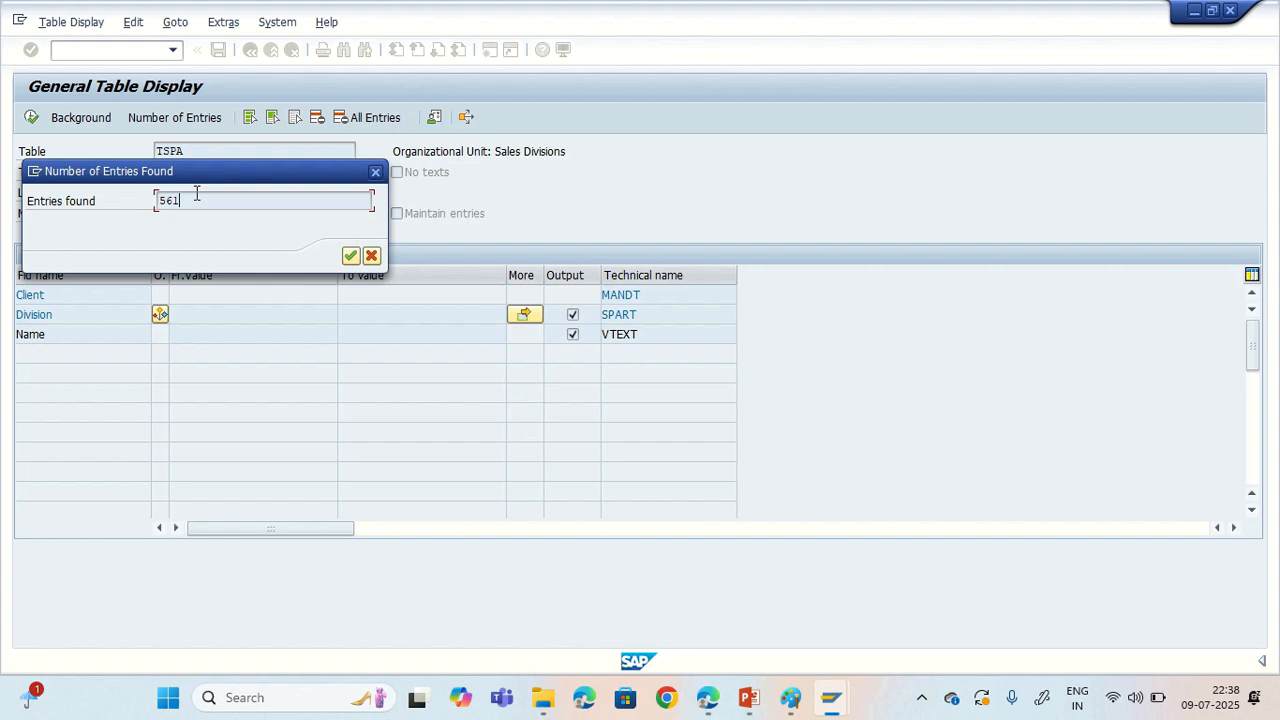
{"action": "left_click", "coordinate": [372, 257]}
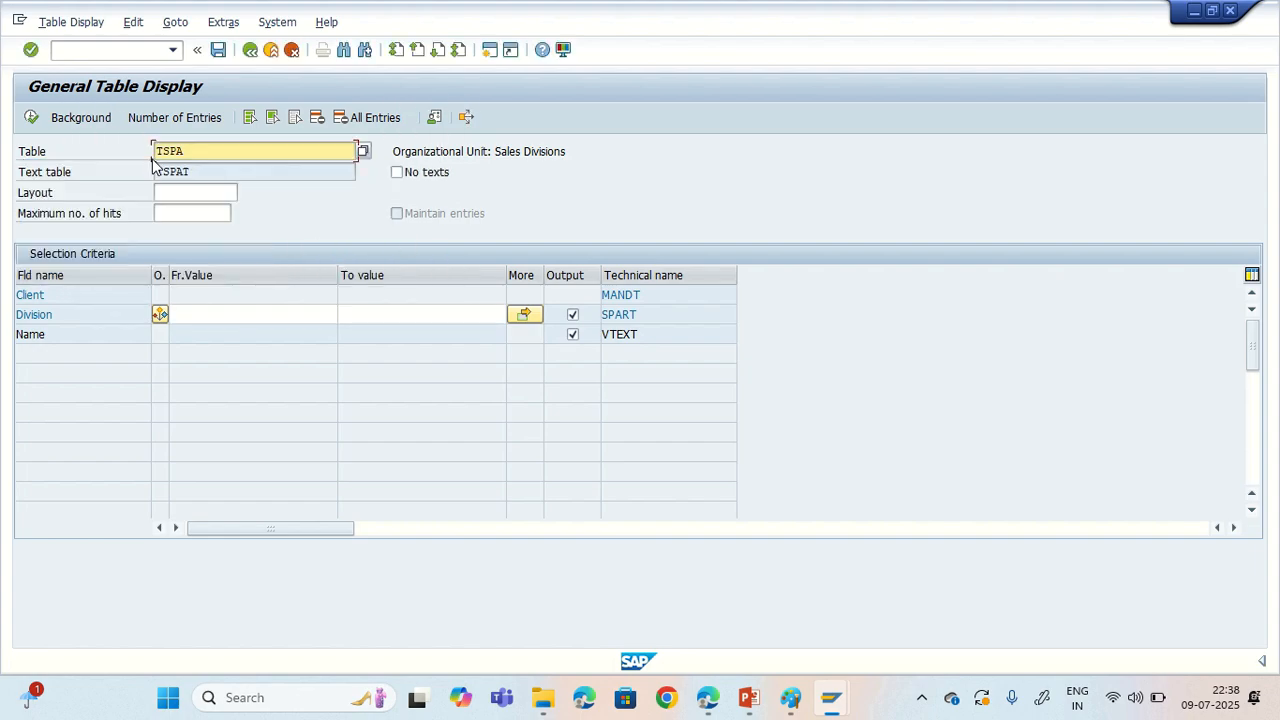
{"action": "left_click", "coordinate": [31, 117]}
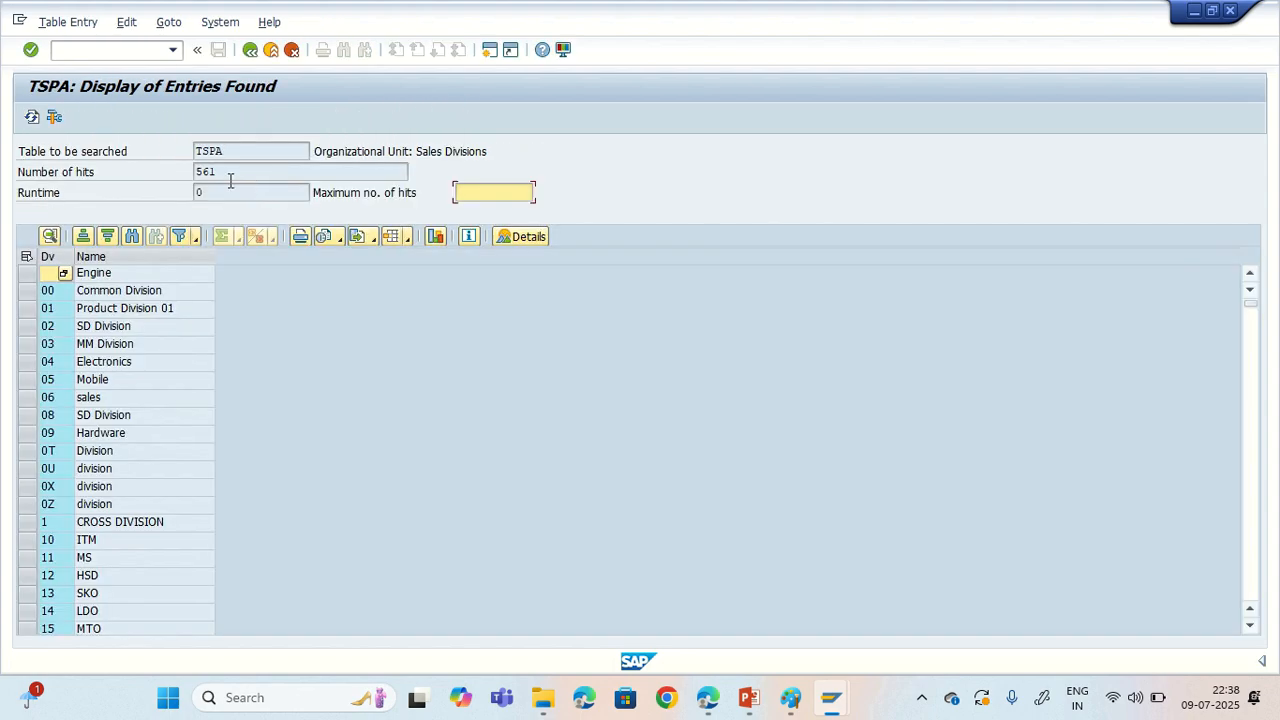
{"action": "left_click_drag", "start_coordinate": [230, 172], "coordinate": [192, 174]}
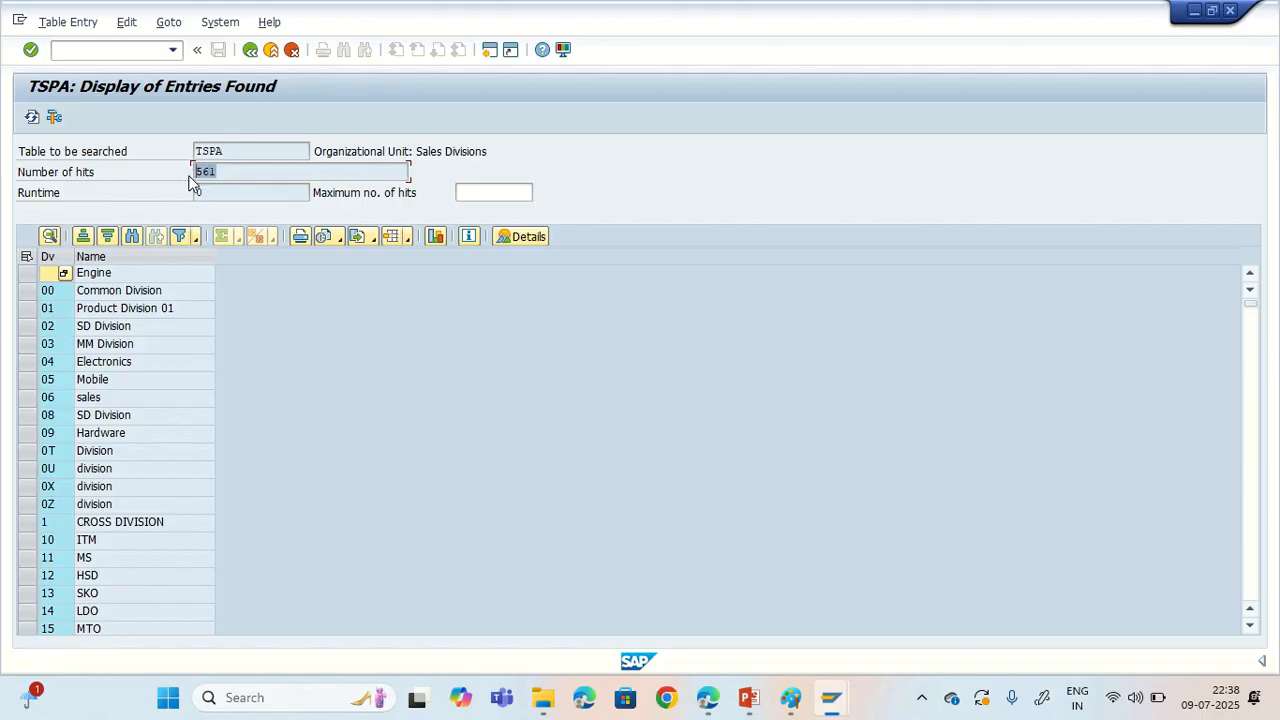
{"action": "left_click", "coordinate": [92, 176]}
Step: Find division T@ "TND Divison1" in the displayed TSPA entries and select its row
{"action": "left_click", "coordinate": [57, 507]}
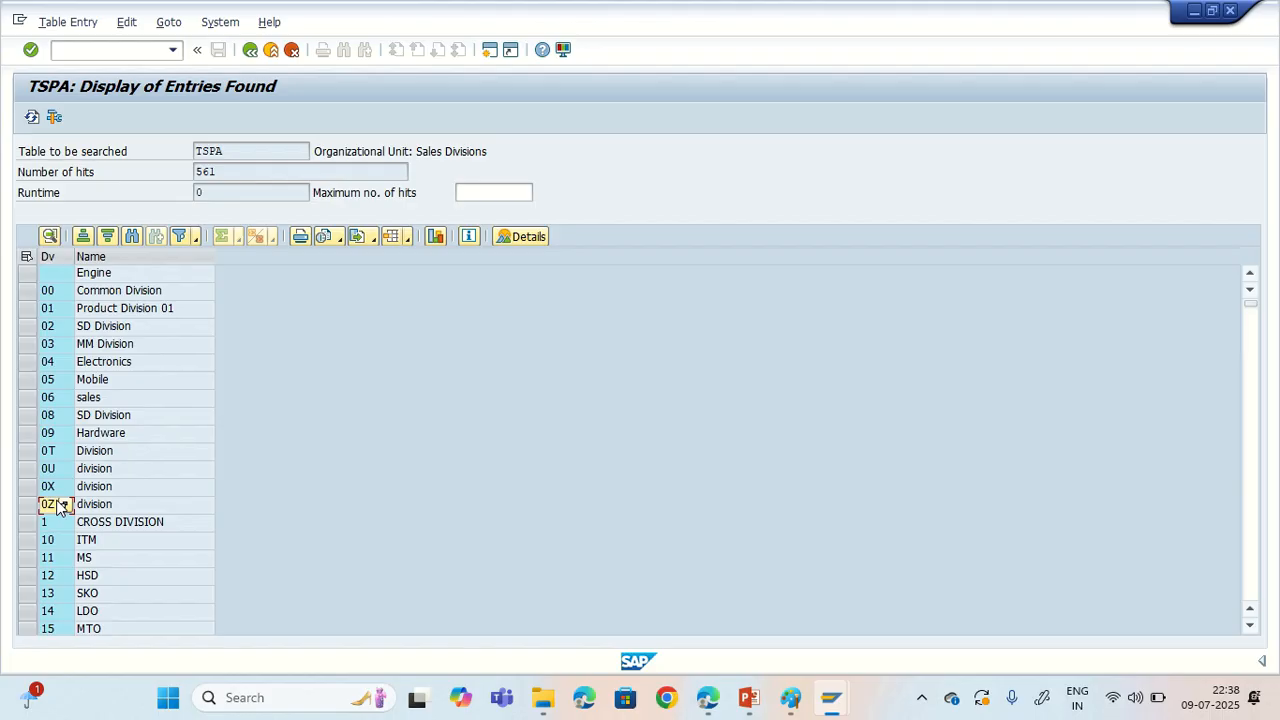
{"action": "key", "text": "Page_Down"}
{"action": "key", "text": "Page_Down"}
{"action": "key", "text": "Page_Down"}
{"action": "key", "text": "Page_Down"}
{"action": "key", "text": "Page_Down"}
{"action": "key", "text": "Page_Down"}
{"action": "key", "text": "Page_Down"}
{"action": "key", "text": "Page_Down"}
{"action": "key", "text": "Page_Down"}
{"action": "key", "text": "Page_Down"}
{"action": "key", "text": "Page_Down"}
{"action": "key", "text": "Page_Down"}
{"action": "key", "text": "Page_Down"}
{"action": "key", "text": "Page_Down"}
{"action": "key", "text": "Page_Down"}
{"action": "key", "text": "Page_Down"}
{"action": "key", "text": "Page_Down"}
{"action": "key", "text": "Page_Down"}
{"action": "key", "text": "Page_Down"}
{"action": "key", "text": "Page_Down"}
{"action": "key", "text": "Page_Down"}
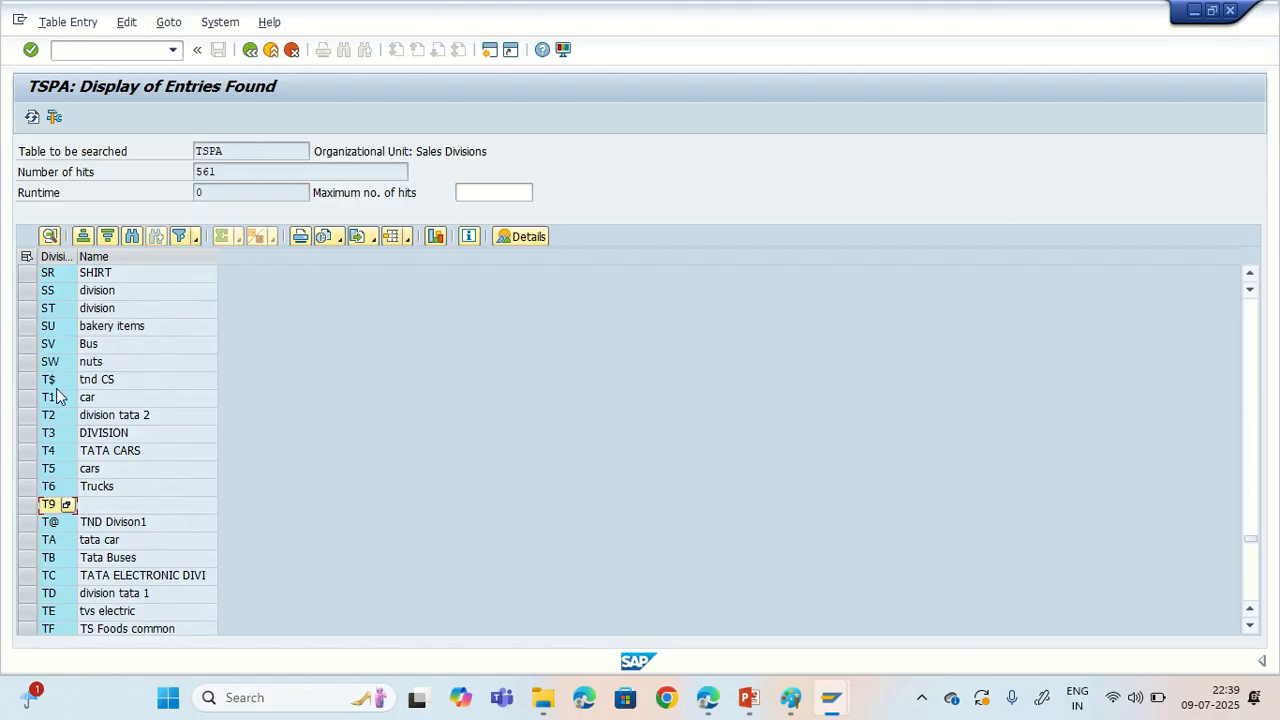
{"action": "left_click", "coordinate": [28, 523]}
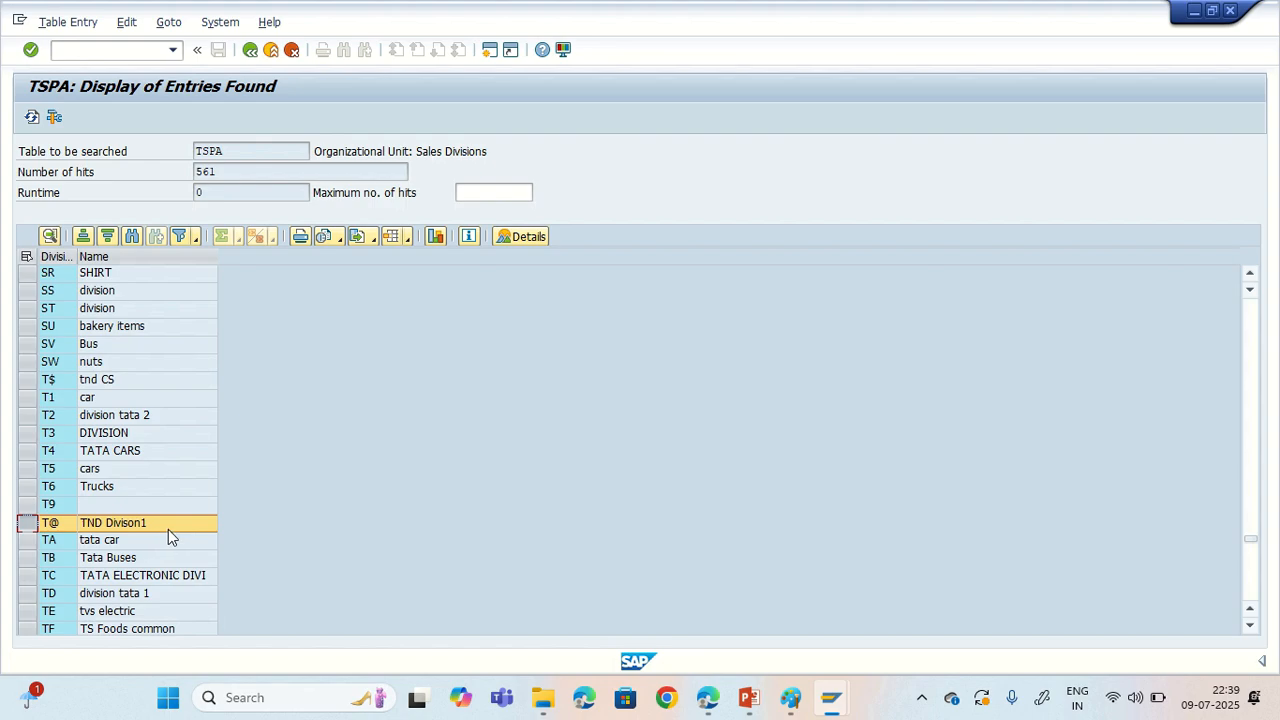